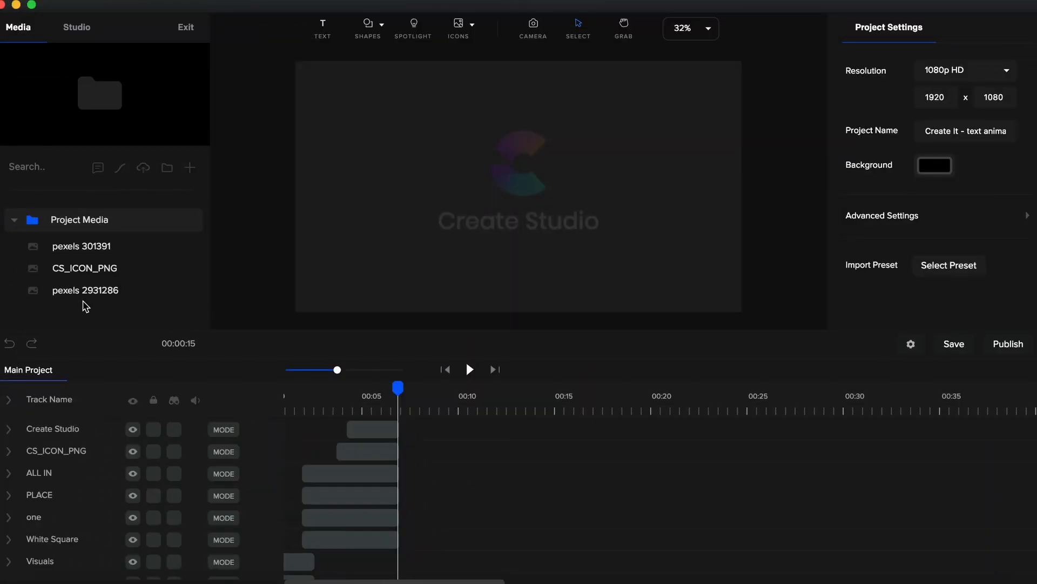
Add the pexels 2931286 image to the canvas and scale it to fill the whole frame.
{"action": "left_click", "coordinate": [76, 292]}
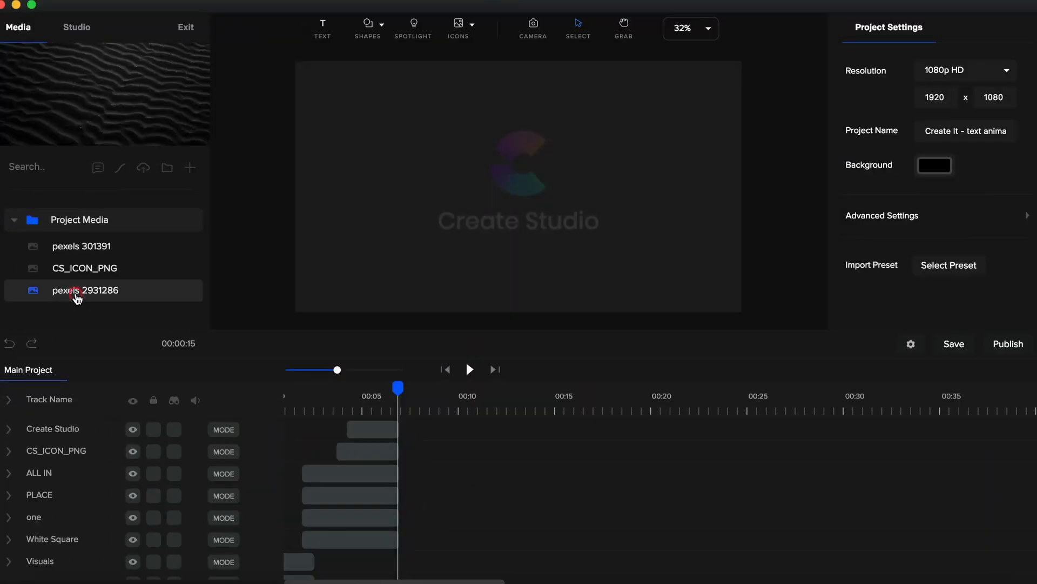
{"action": "left_click_drag", "start_coordinate": [77, 296], "coordinate": [437, 269]}
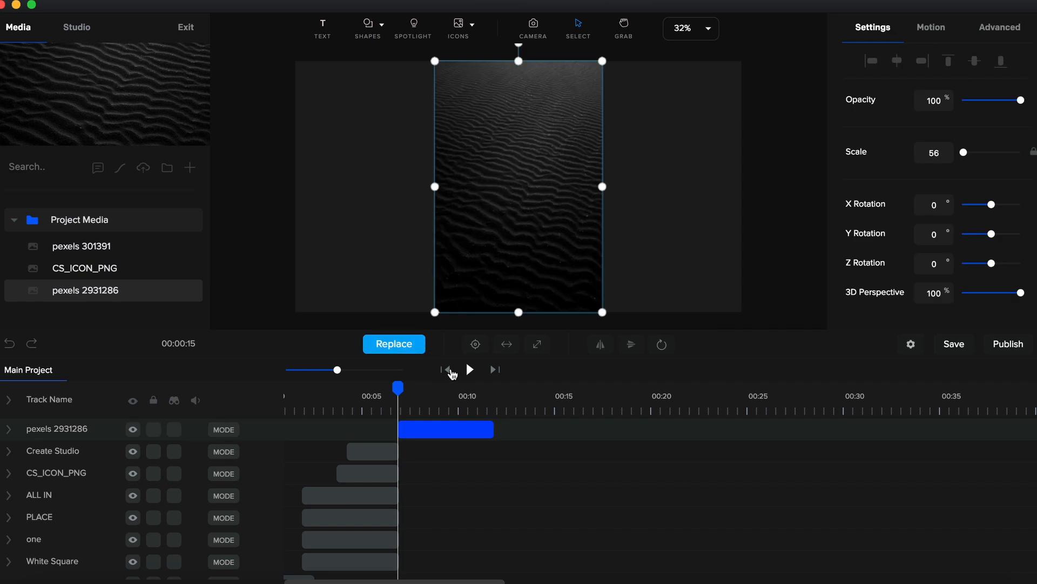
{"action": "left_click", "coordinate": [538, 346]}
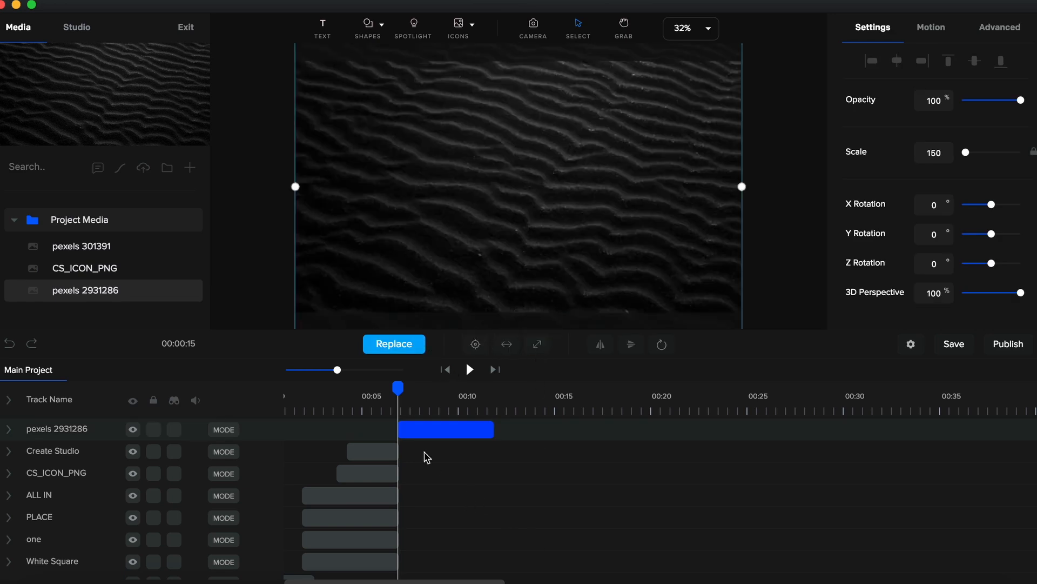
Rename the pexels 2931286 track as "black sand BG" and move it directly below the White Square track.
{"action": "double_click", "coordinate": [50, 429]}
{"action": "type", "text": "black sand BG"}
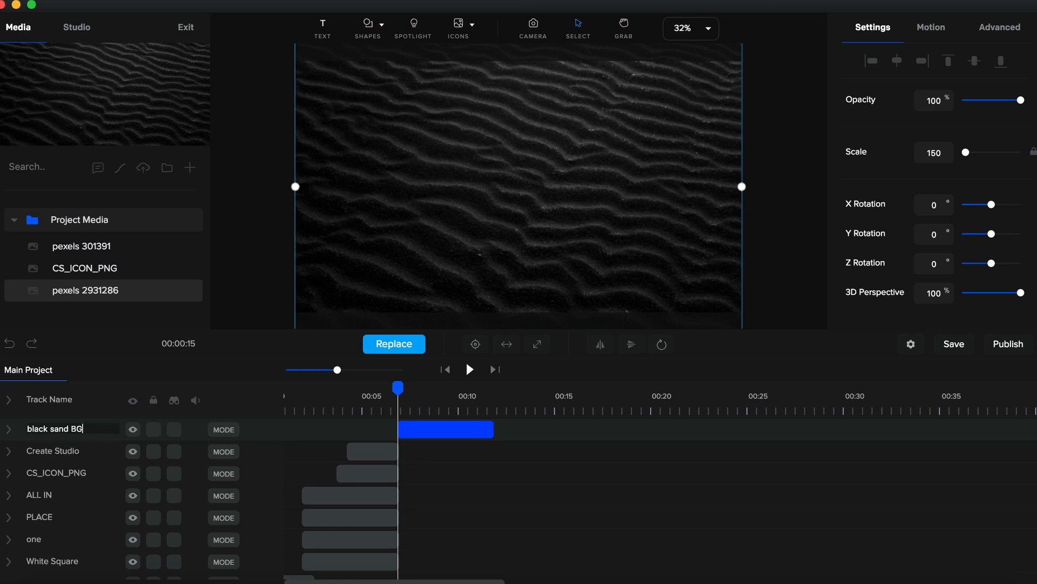
{"action": "key", "text": "Return"}
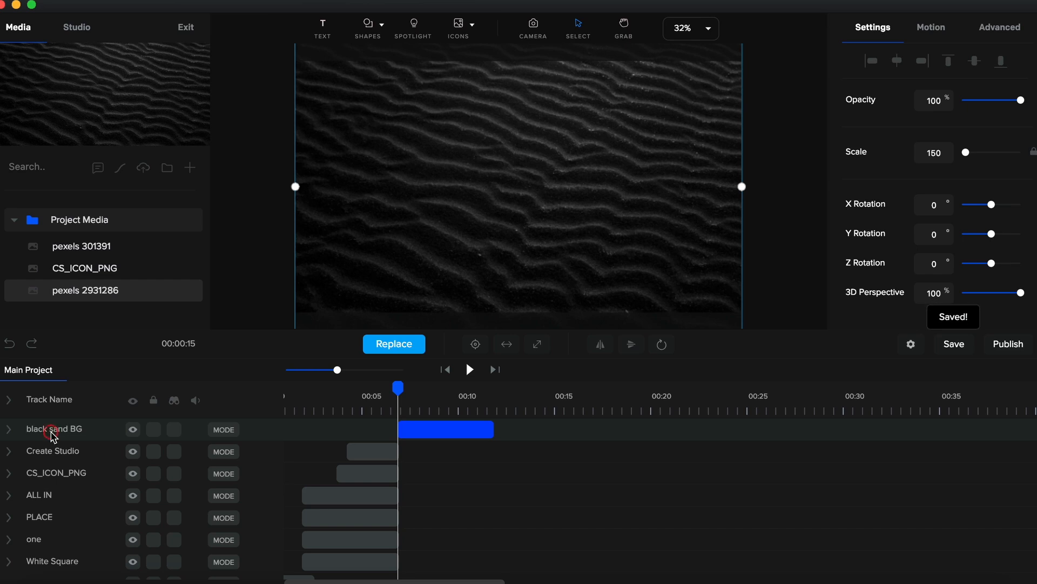
{"action": "left_click_drag", "start_coordinate": [53, 432], "coordinate": [42, 569]}
Apply the Fade entrance animation to the black sand BG clip.
{"action": "left_click", "coordinate": [436, 556]}
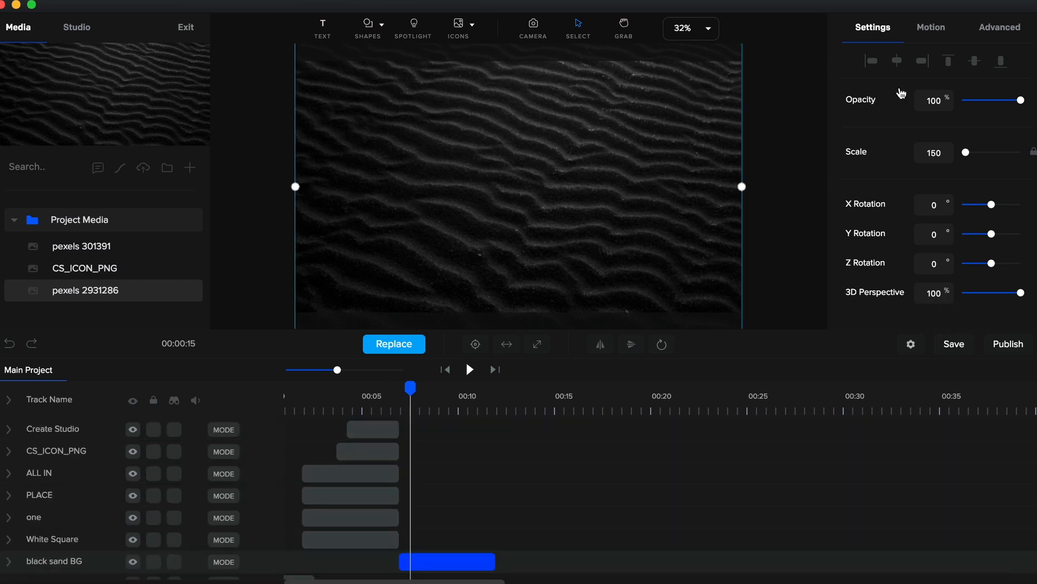
{"action": "left_click", "coordinate": [933, 30]}
{"action": "left_click", "coordinate": [924, 160]}
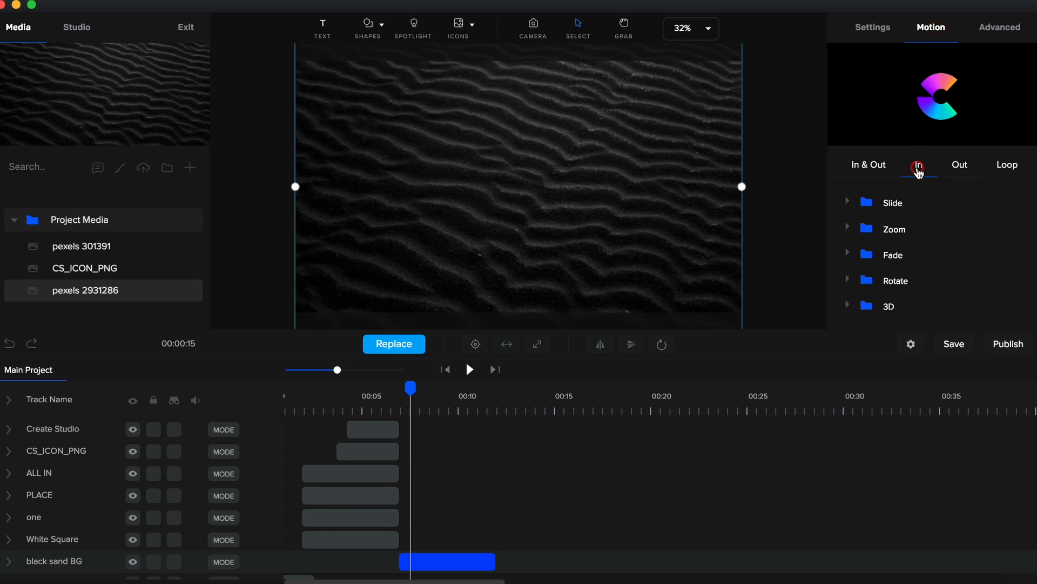
{"action": "left_click", "coordinate": [848, 254]}
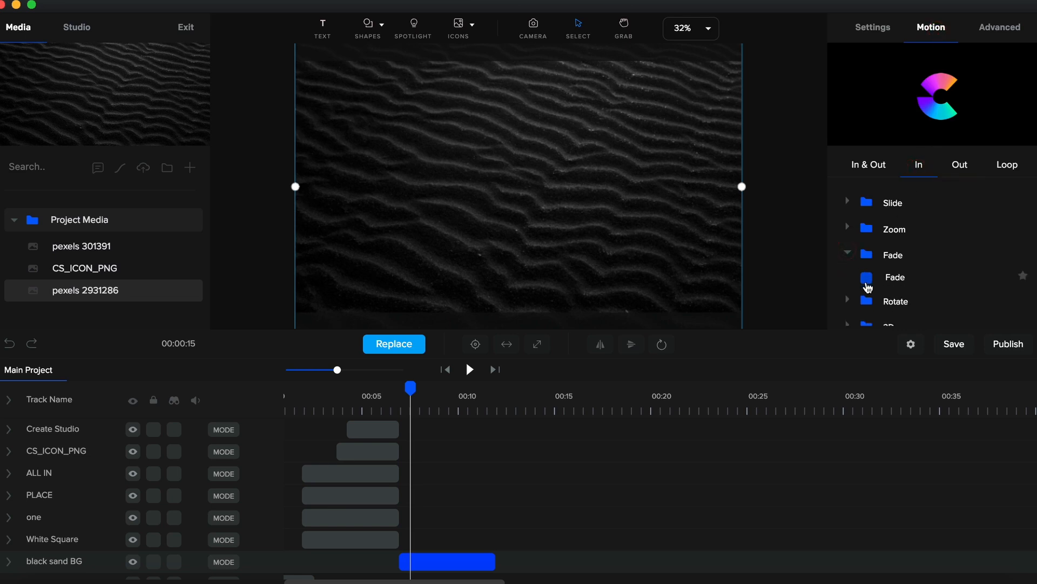
{"action": "left_click", "coordinate": [867, 277]}
Shift the black sand BG clip slightly earlier so its start overlaps the end of the preceding clips.
{"action": "scroll", "coordinate": [533, 513], "scroll_direction": "down", "scroll_amount": 3}
{"action": "left_click", "coordinate": [388, 400]}
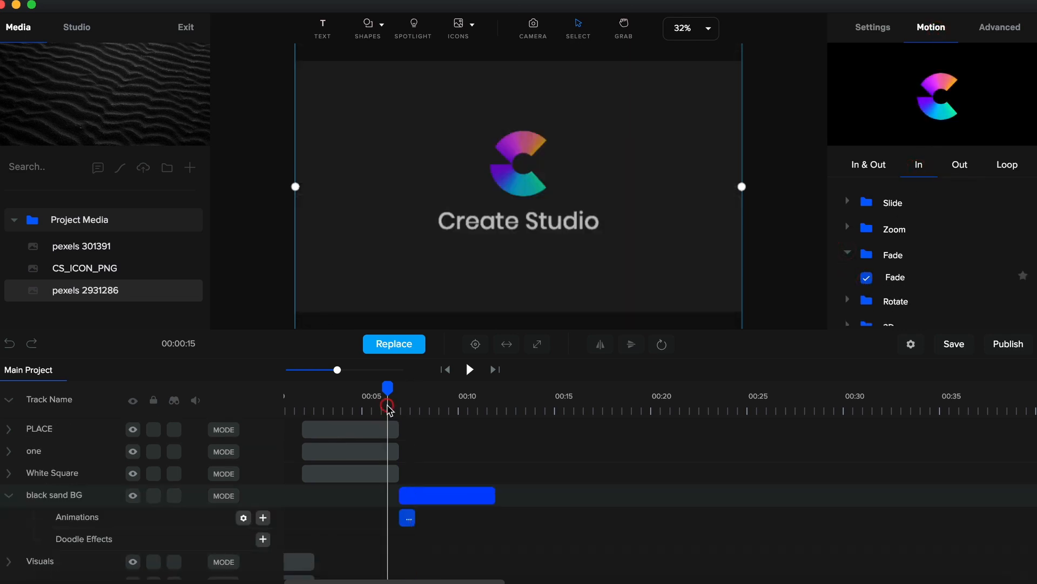
{"action": "left_click_drag", "start_coordinate": [339, 370], "coordinate": [383, 387]}
{"action": "left_click_drag", "start_coordinate": [561, 489], "coordinate": [544, 494]}
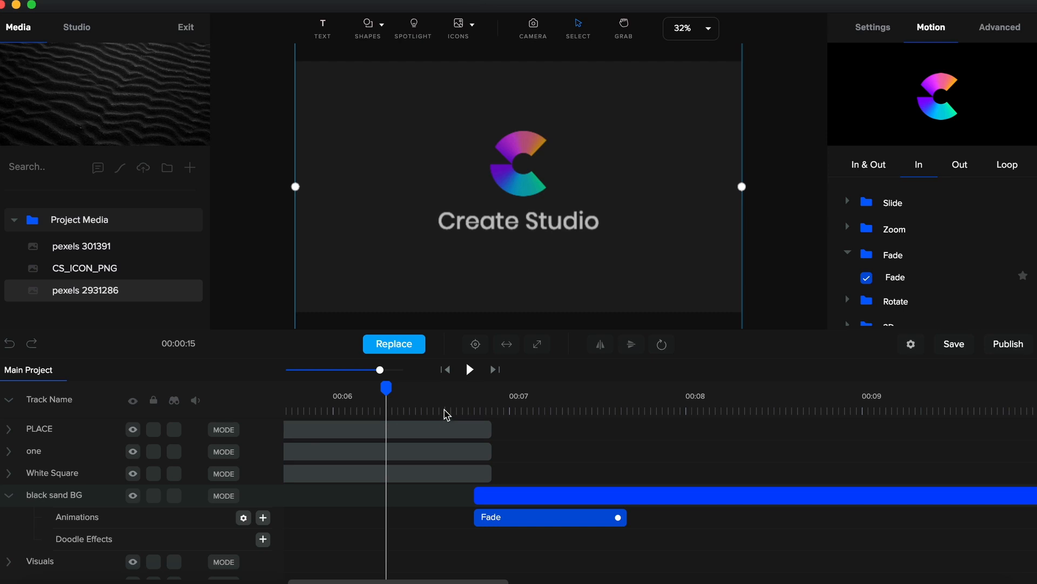
{"action": "left_click_drag", "start_coordinate": [380, 370], "coordinate": [344, 371]}
{"action": "scroll", "coordinate": [407, 465], "scroll_direction": "up", "scroll_amount": 3}
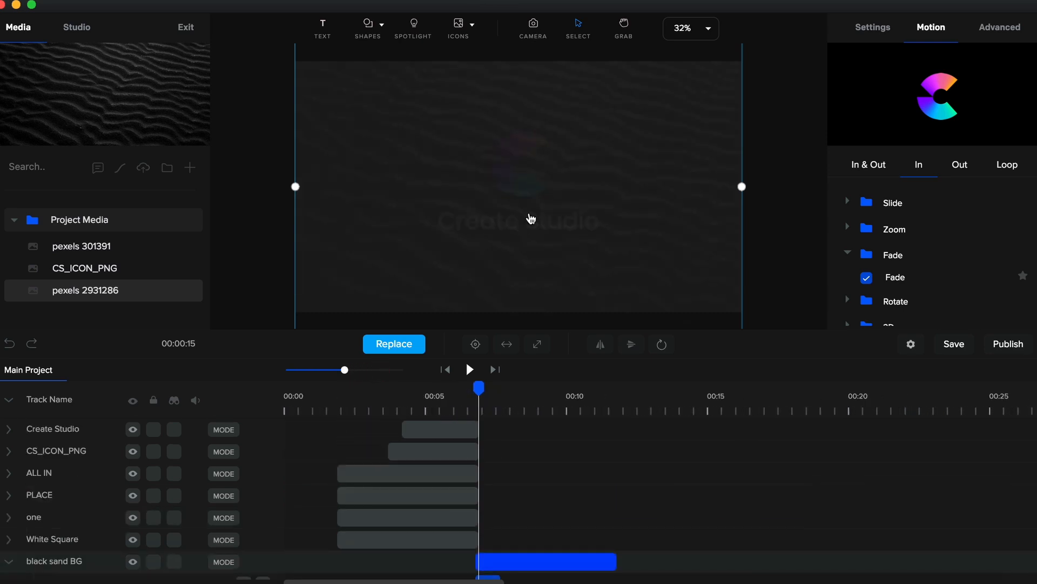
Add a text element reading "MINIMAL" where the black sand BG scene begins.
{"action": "left_click", "coordinate": [338, 35]}
{"action": "type", "text": "MI"}
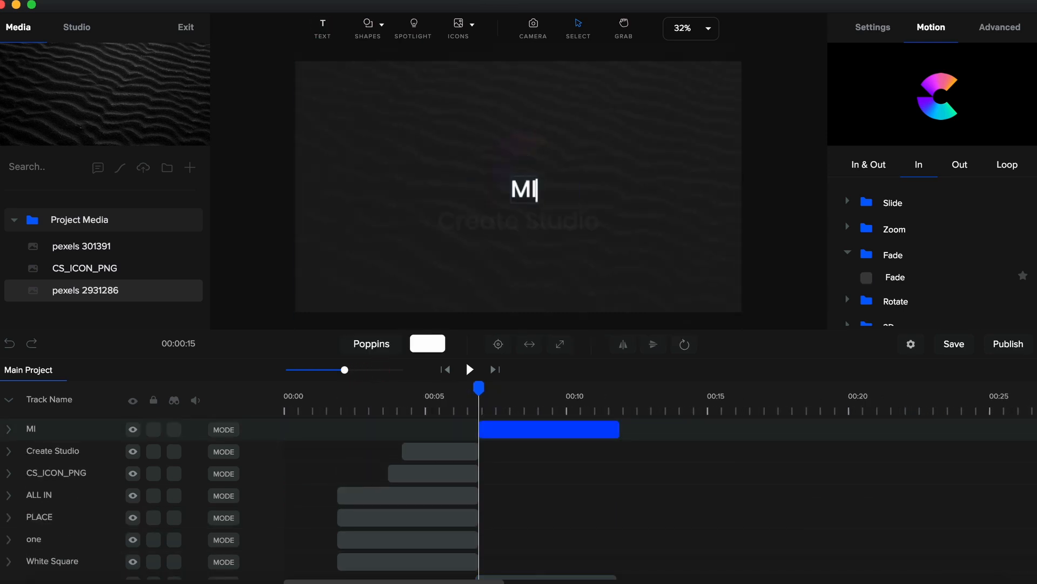
{"action": "type", "text": "NIMAL"}
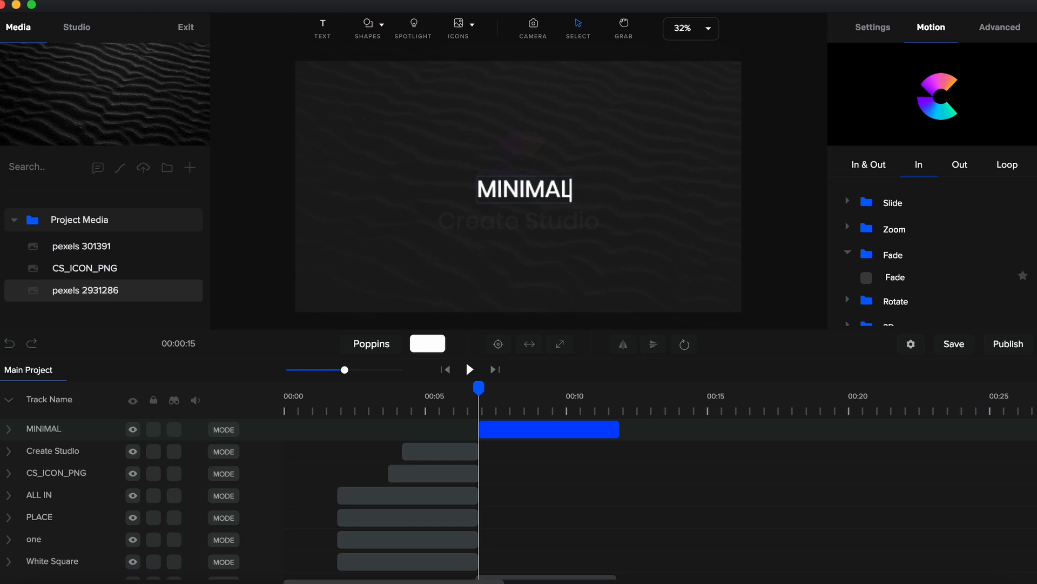
Duplicate the MINIMAL text and nudge the copy down below the original.
{"action": "left_click", "coordinate": [531, 433]}
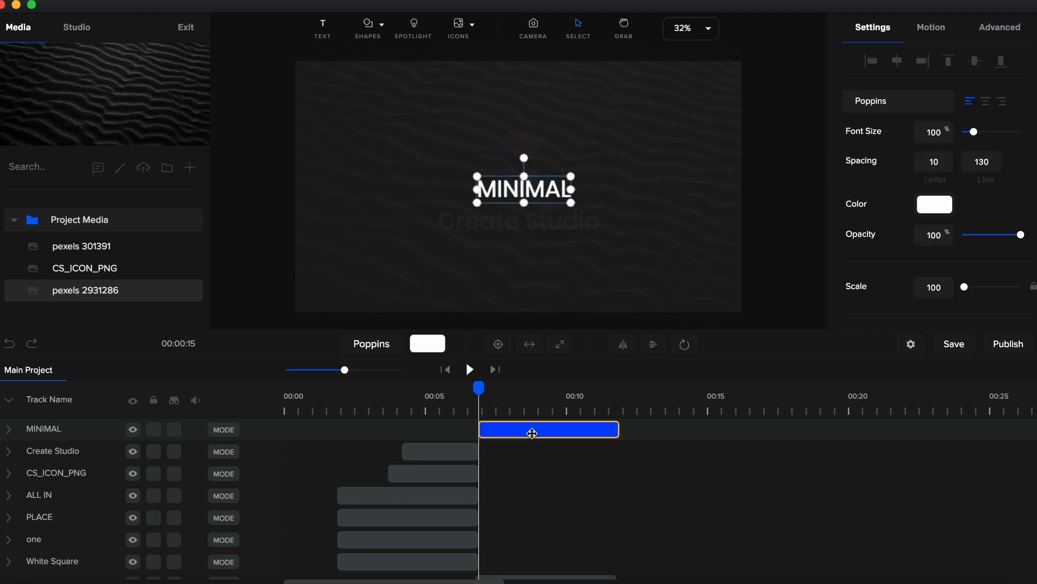
{"action": "key", "text": "super+c"}
{"action": "key", "text": "super+v"}
{"action": "left_click", "coordinate": [532, 433]}
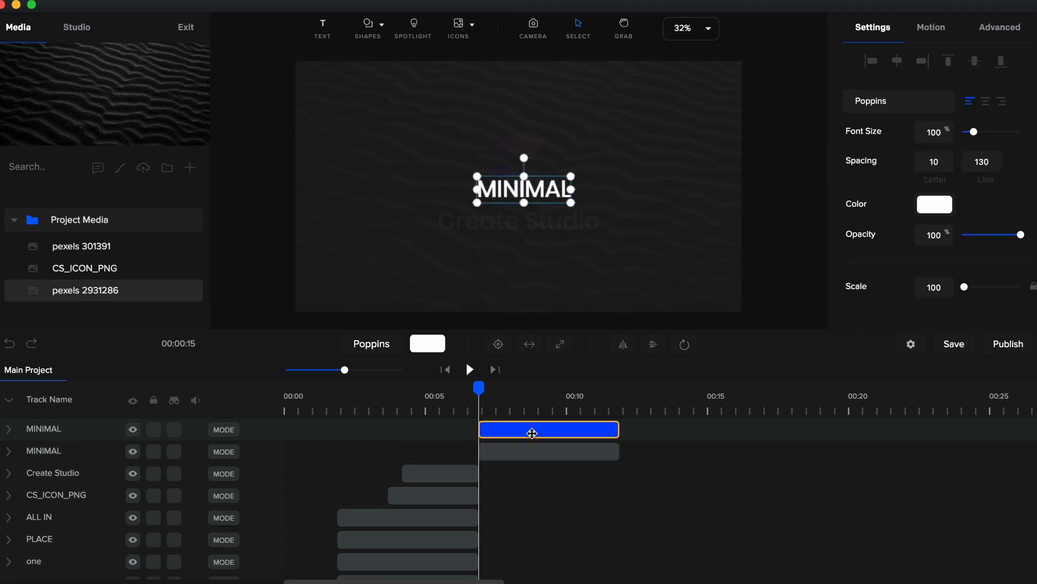
{"action": "key", "text": "Down"}
{"action": "key", "text": "Down"}
{"action": "key", "text": "Down"}
{"action": "key", "text": "Down"}
{"action": "key", "text": "Down"}
{"action": "key", "text": "Down"}
{"action": "key", "text": "Down"}
{"action": "key", "text": "Down"}
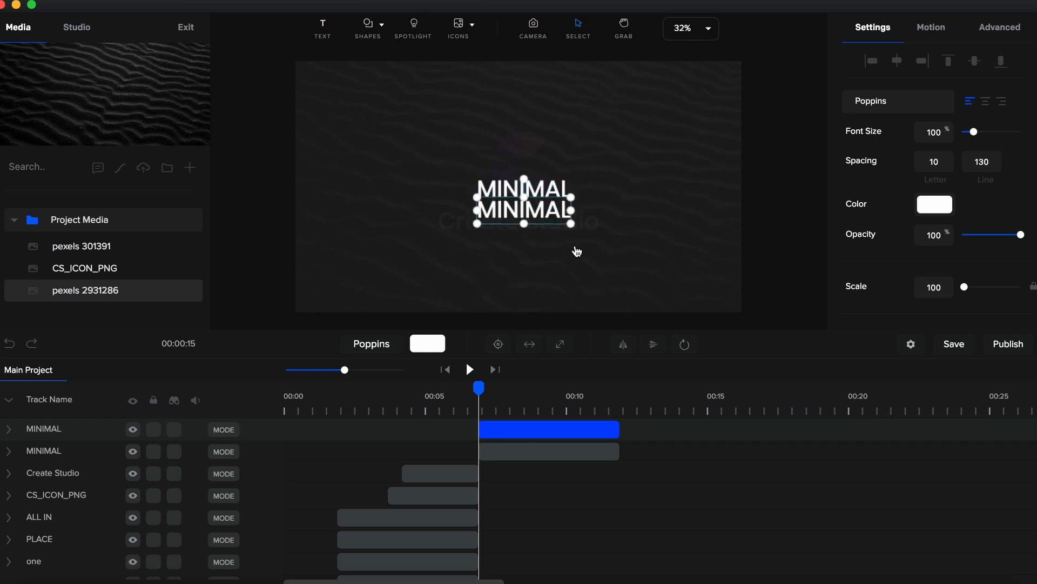
Centre the original MINIMAL text on the canvas and nudge it slightly upward.
{"action": "left_click", "coordinate": [541, 451]}
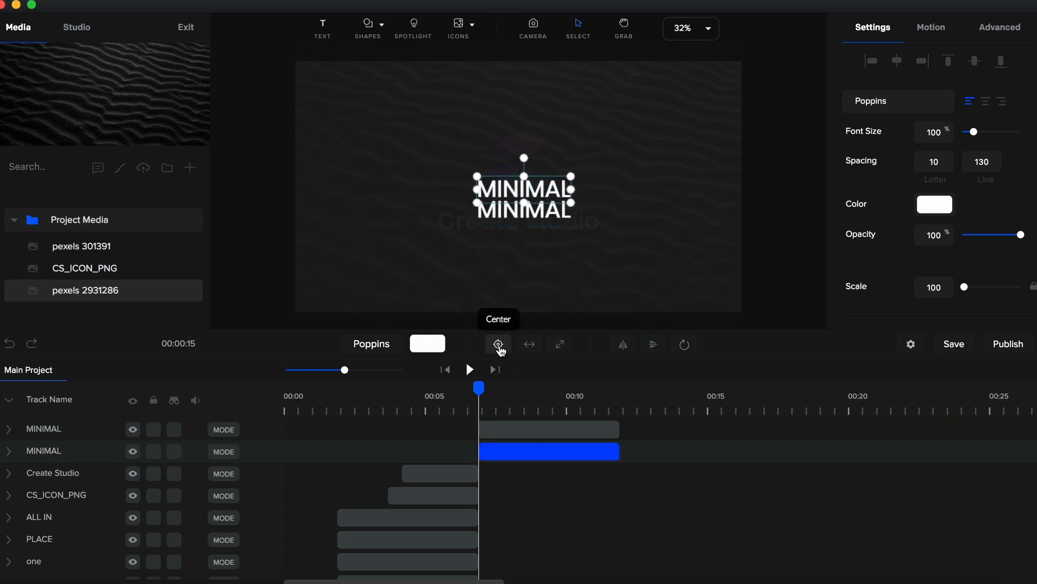
{"action": "left_click", "coordinate": [498, 344]}
{"action": "key", "text": "Up"}
{"action": "key", "text": "Up"}
{"action": "key", "text": "Up"}
{"action": "key", "text": "Up"}
{"action": "key", "text": "Up"}
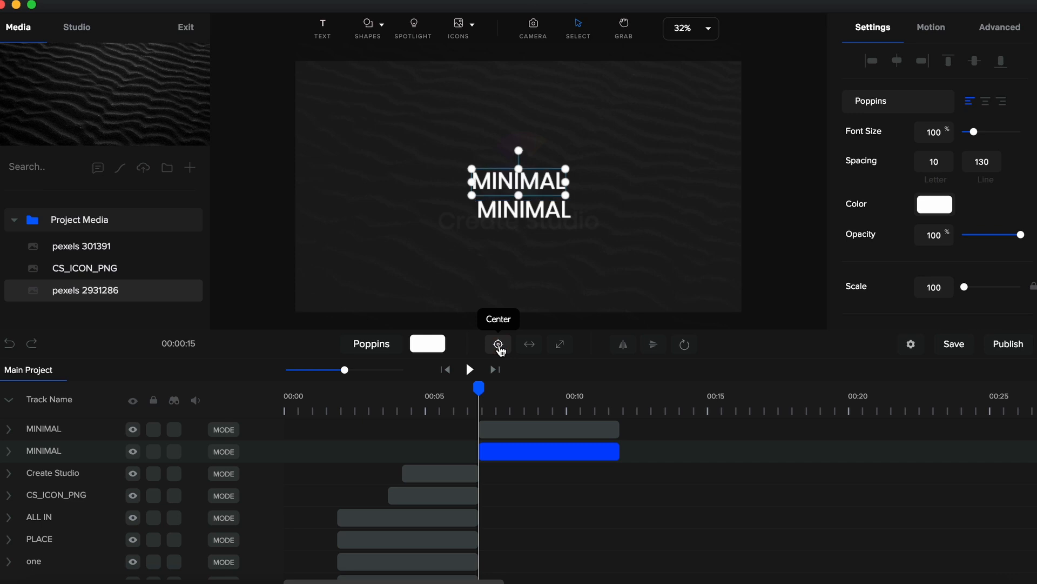
Centre the duplicated MINIMAL text on the canvas and nudge it down beneath the original.
{"action": "left_click", "coordinate": [528, 213]}
{"action": "left_click", "coordinate": [499, 344]}
{"action": "key", "text": "Down"}
{"action": "key", "text": "Down"}
{"action": "key", "text": "Down"}
{"action": "key", "text": "Down"}
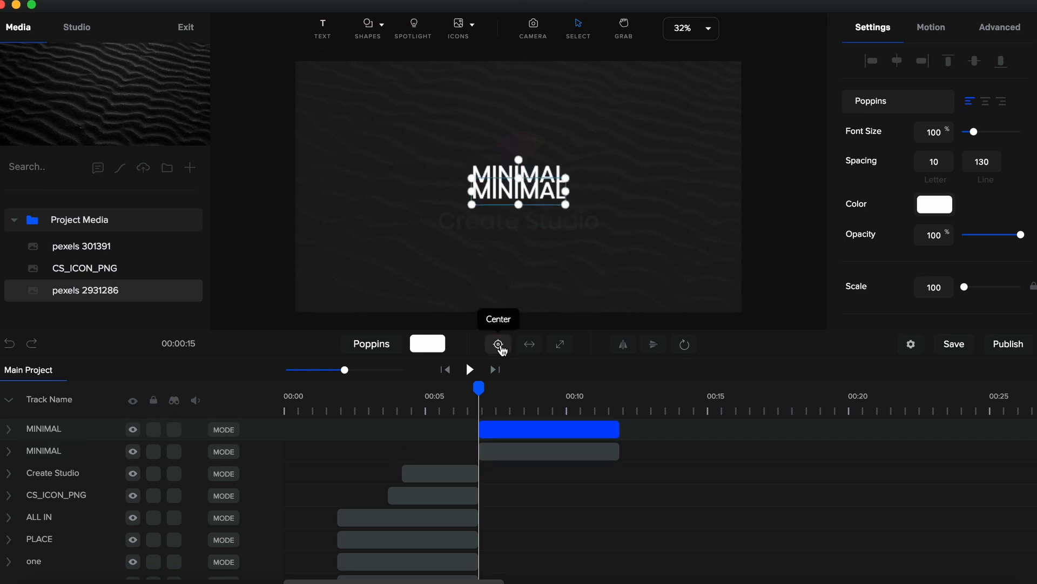
Change the duplicated text to "TITLES".
{"action": "double_click", "coordinate": [545, 205]}
{"action": "type", "text": "T"}
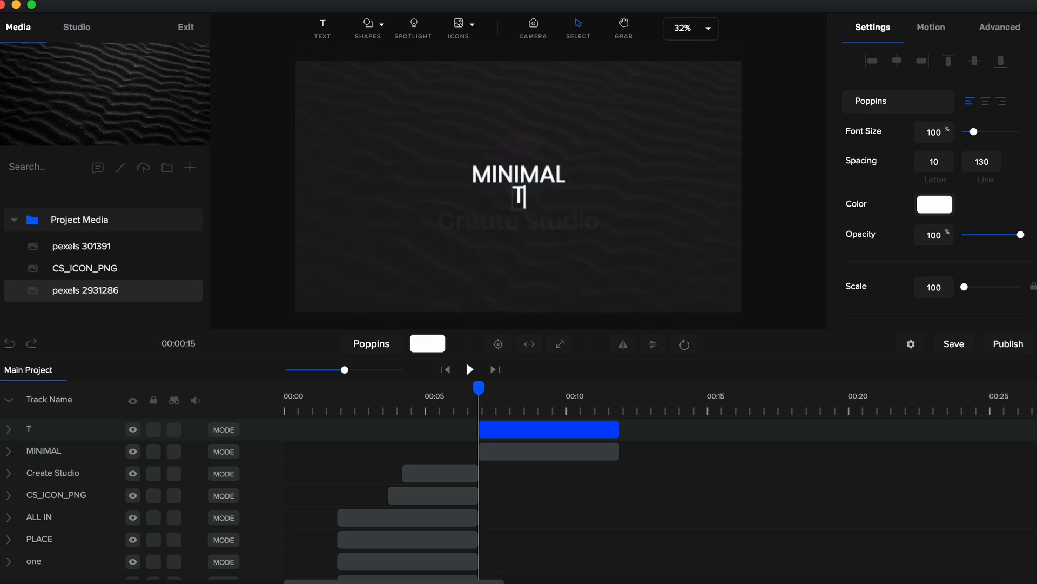
{"action": "type", "text": "ITLES"}
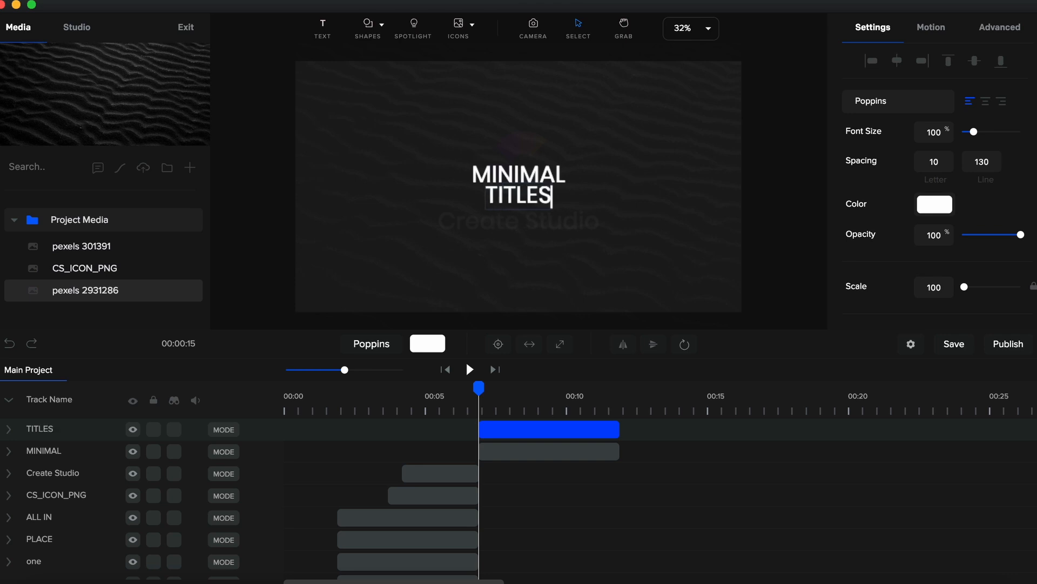
{"action": "key", "text": "Escape"}
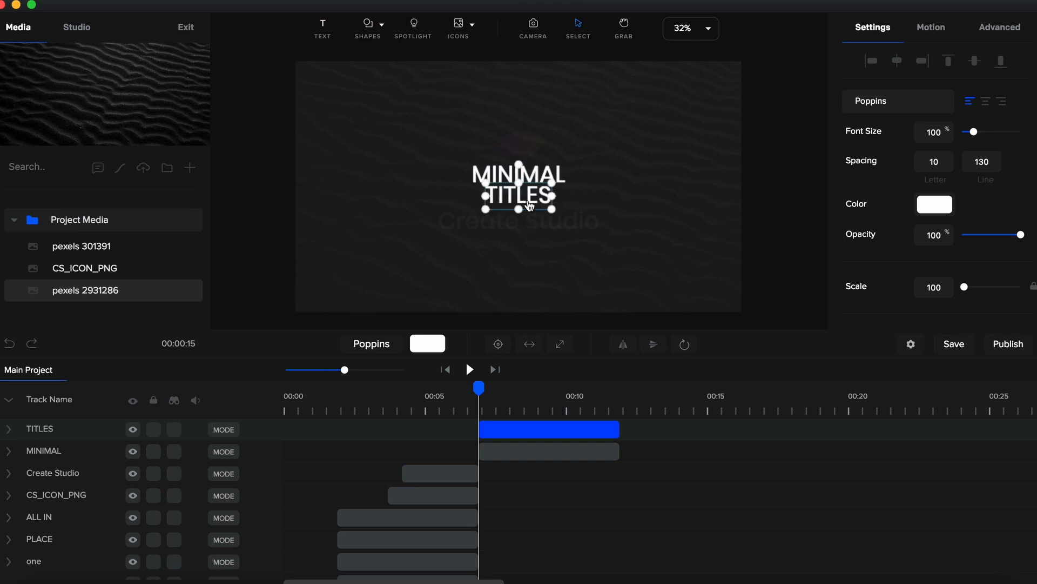
Enlarge TITLES to scale 140 so it matches the width of MINIMAL, and centre it beneath that word.
{"action": "scroll", "coordinate": [528, 202], "scroll_direction": "up", "scroll_amount": 10}
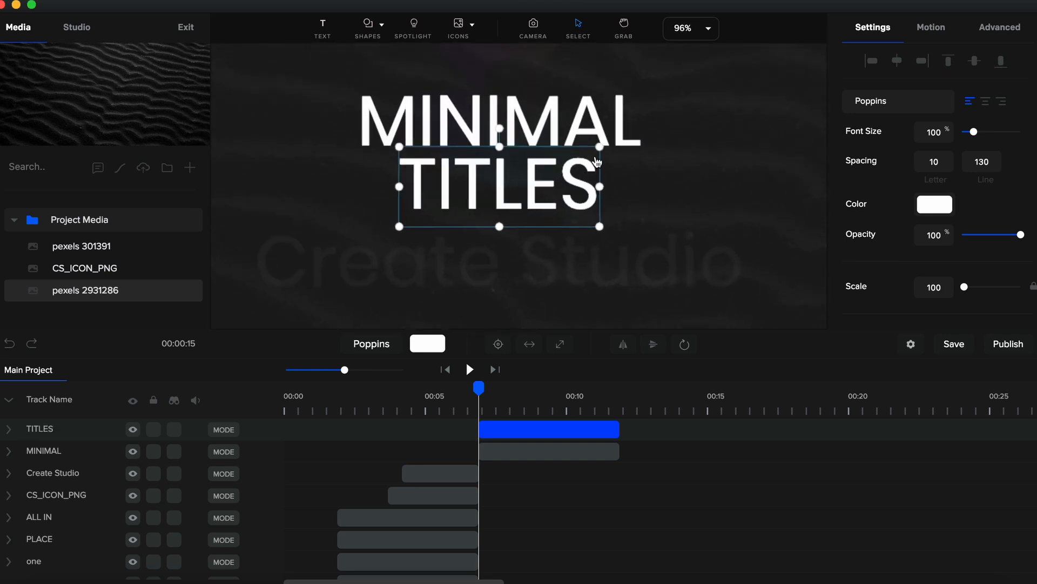
{"action": "left_click_drag", "start_coordinate": [601, 146], "coordinate": [632, 217]}
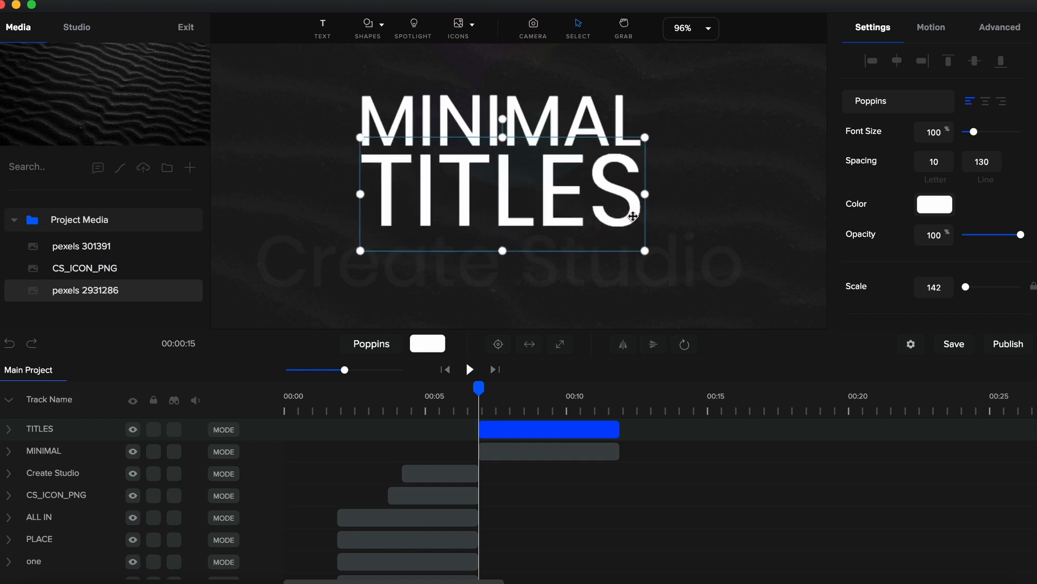
{"action": "left_click_drag", "start_coordinate": [648, 139], "coordinate": [645, 140]}
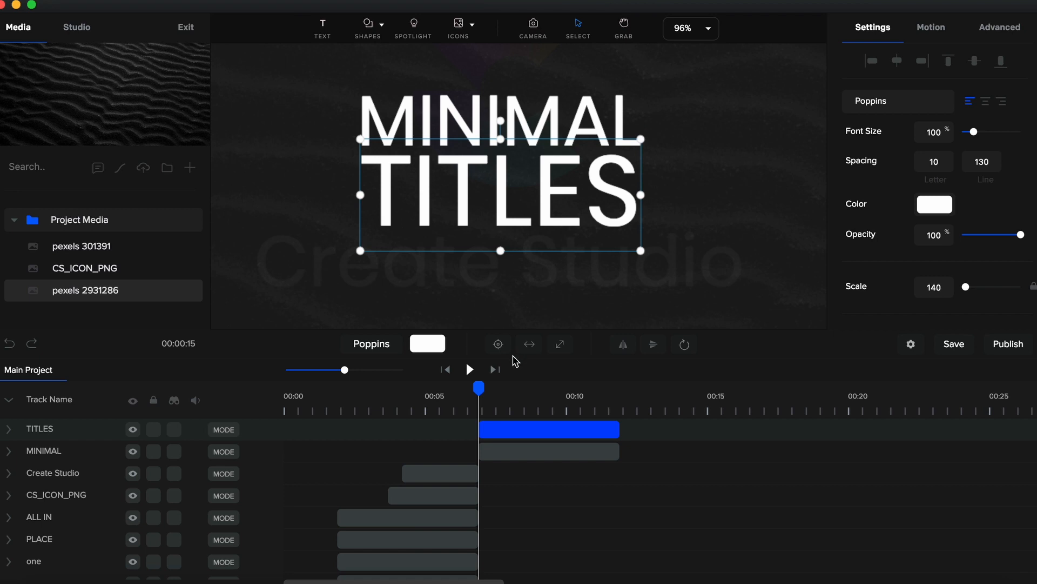
{"action": "left_click", "coordinate": [499, 345]}
{"action": "left_click", "coordinate": [708, 28]}
{"action": "left_click", "coordinate": [703, 60]}
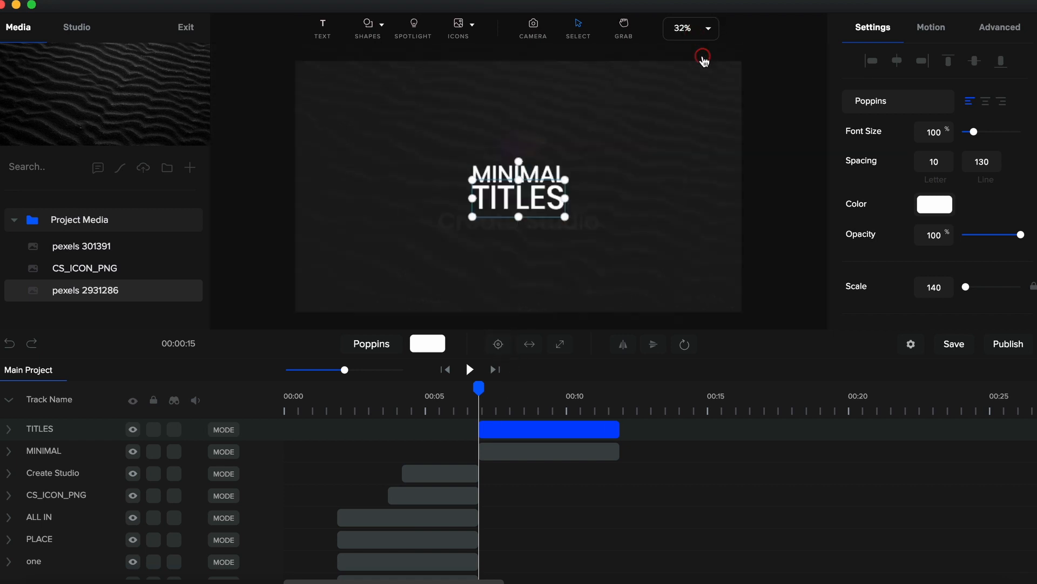
Insert a rectangle shape over the title text, starting just after the beginning of the title clips.
{"action": "left_click", "coordinate": [487, 412]}
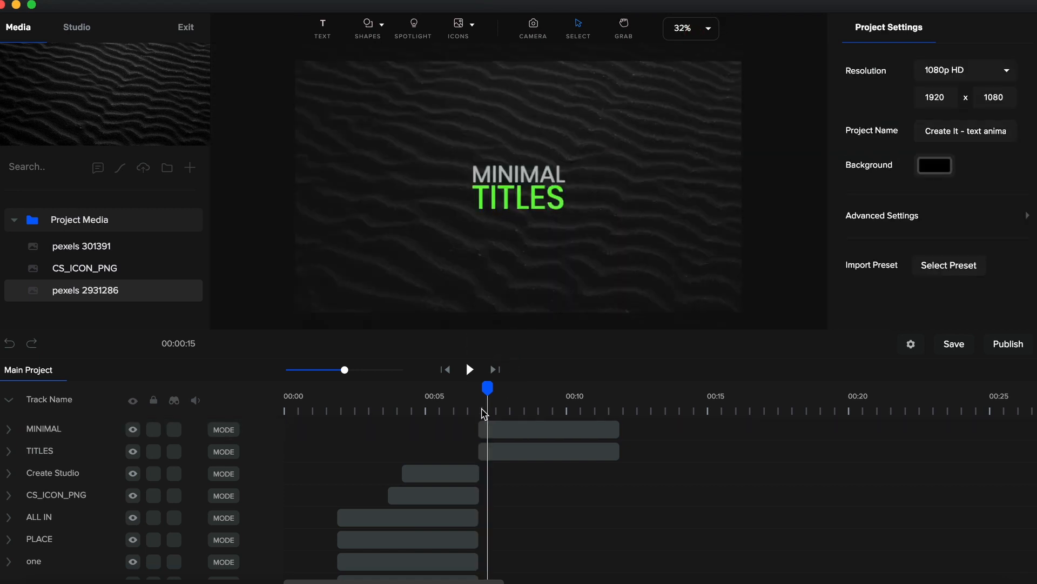
{"action": "left_click", "coordinate": [481, 410]}
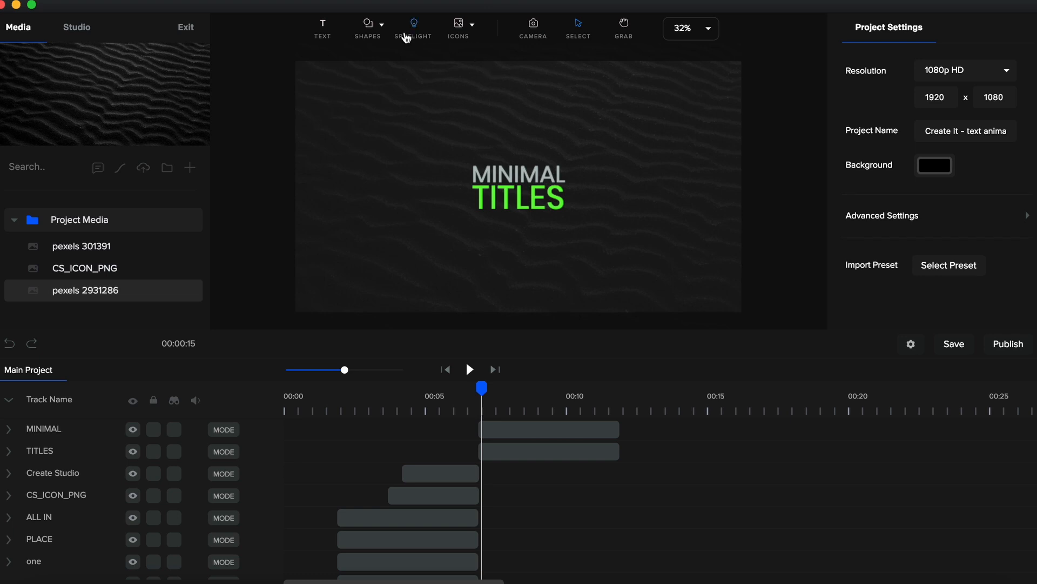
{"action": "left_click", "coordinate": [369, 27]}
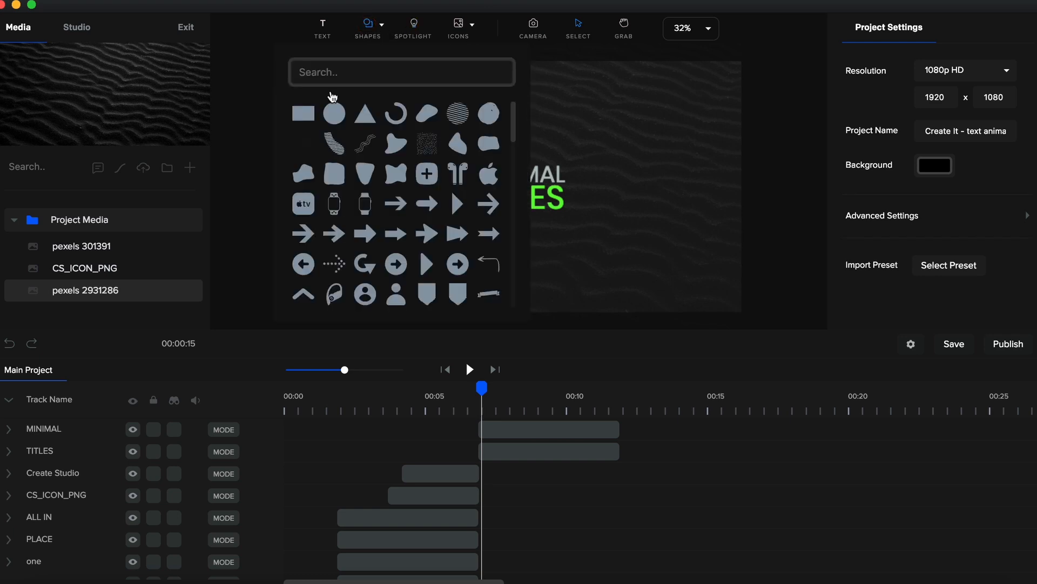
{"action": "left_click", "coordinate": [304, 112]}
{"action": "left_click", "coordinate": [549, 186]}
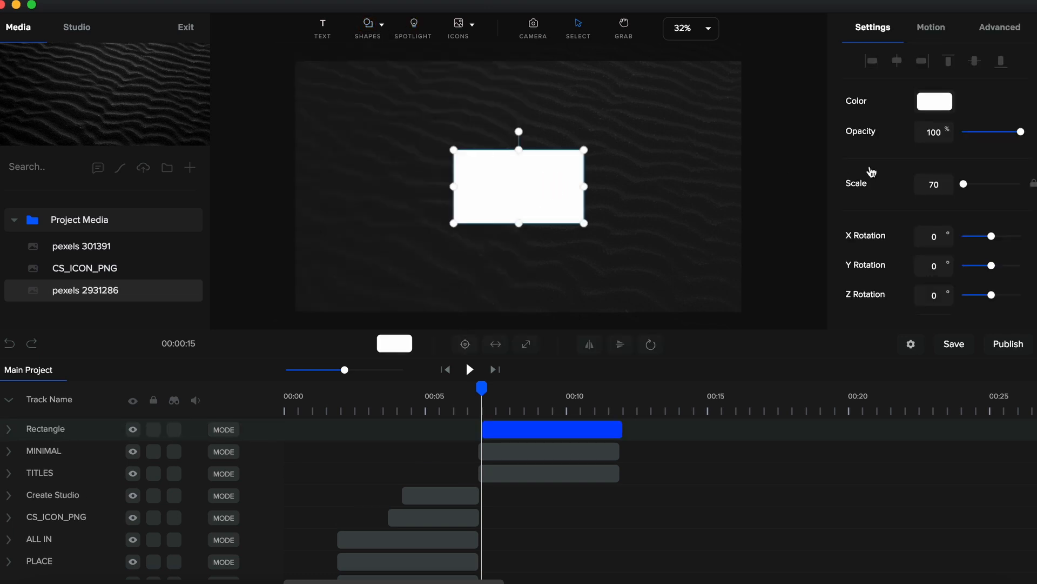
Lower the rectangle's opacity to 50% and rename its track as "MASK TITLES".
{"action": "left_click_drag", "start_coordinate": [1023, 132], "coordinate": [996, 148]}
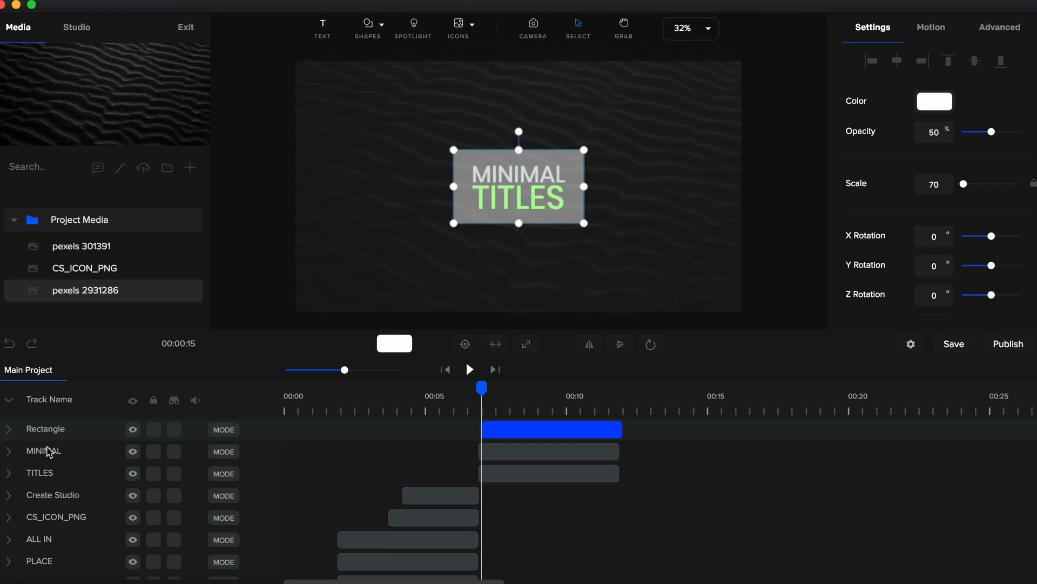
{"action": "double_click", "coordinate": [49, 429]}
{"action": "type", "text": "MASK TITLES"}
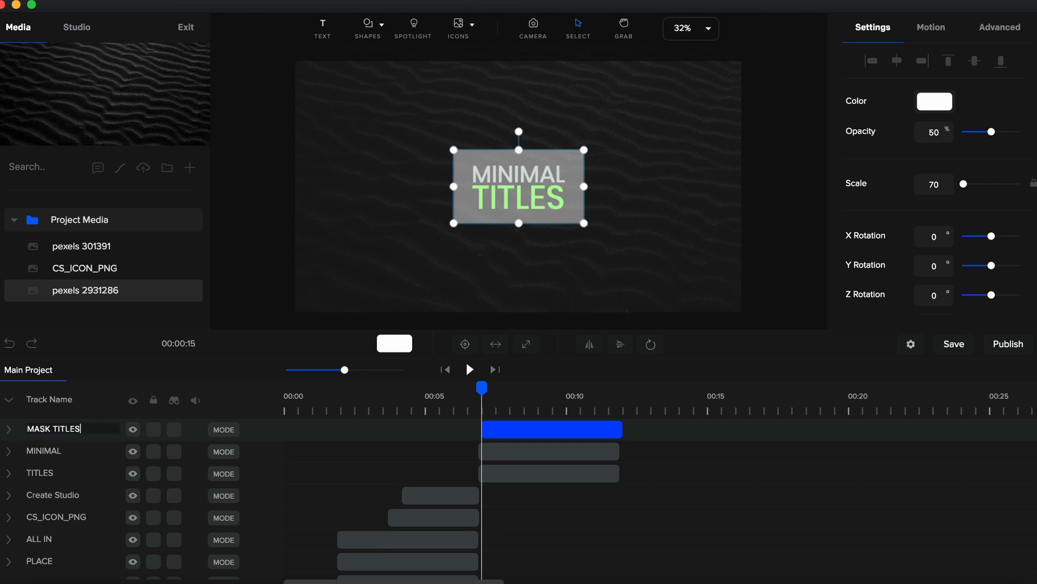
{"action": "key", "text": "Return"}
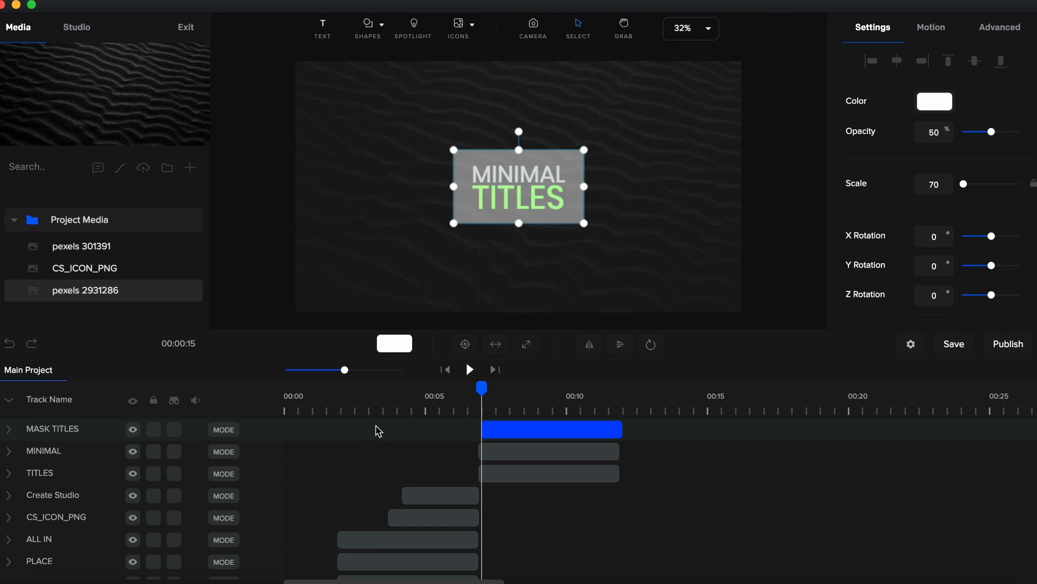
Lower the upper edge of the MASK TITLES rectangle to the gap between the words so it covers only TITLES.
{"action": "left_click_drag", "start_coordinate": [520, 150], "coordinate": [520, 183]}
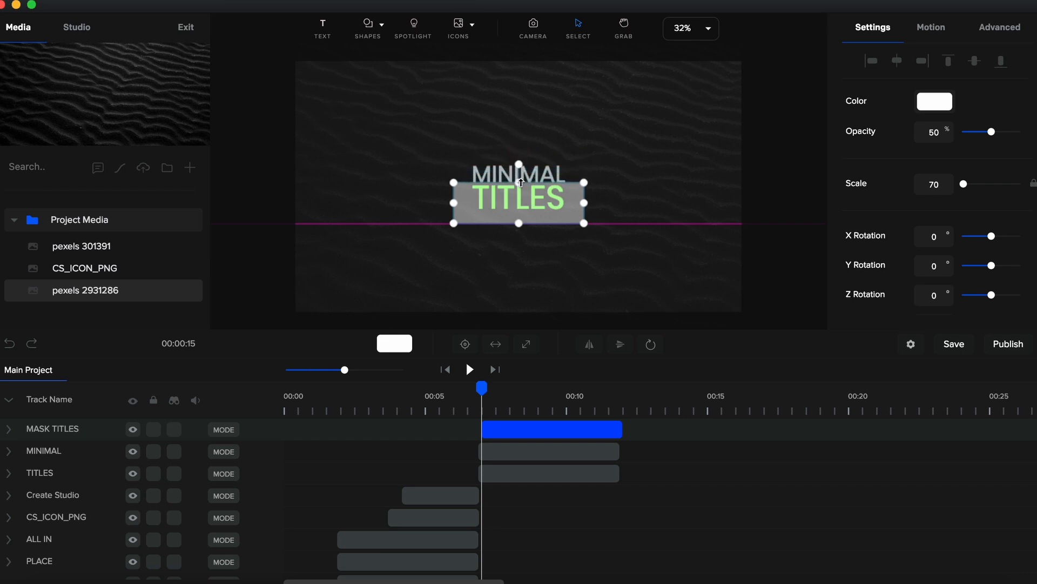
{"action": "scroll", "coordinate": [520, 183], "scroll_direction": "up", "scroll_amount": 10}
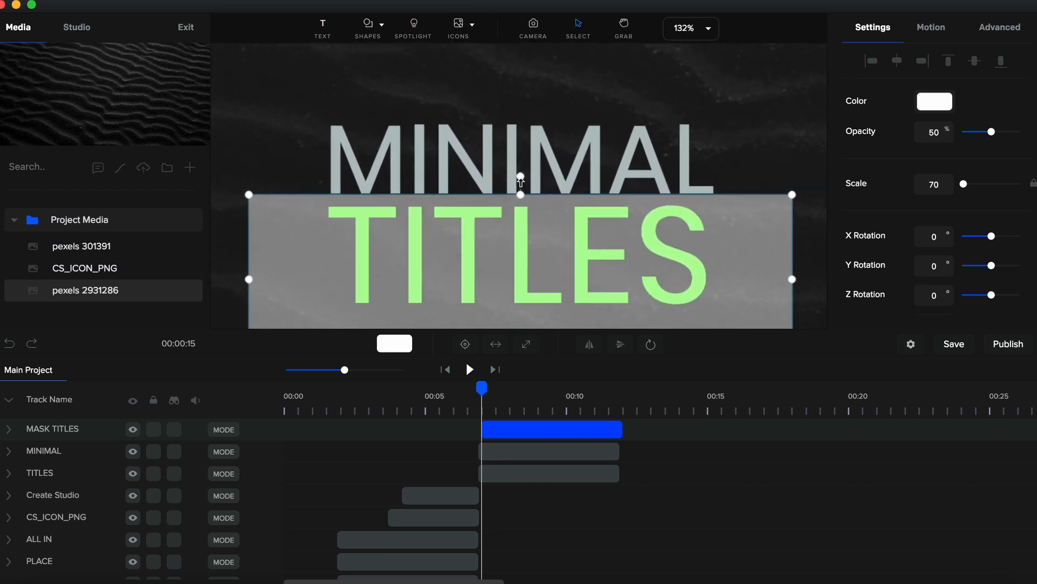
{"action": "left_click_drag", "start_coordinate": [519, 198], "coordinate": [519, 206]}
Duplicate the MASK TITLES rectangle and rename the copy's track as "MASK MINIMAL".
{"action": "left_click", "coordinate": [531, 429]}
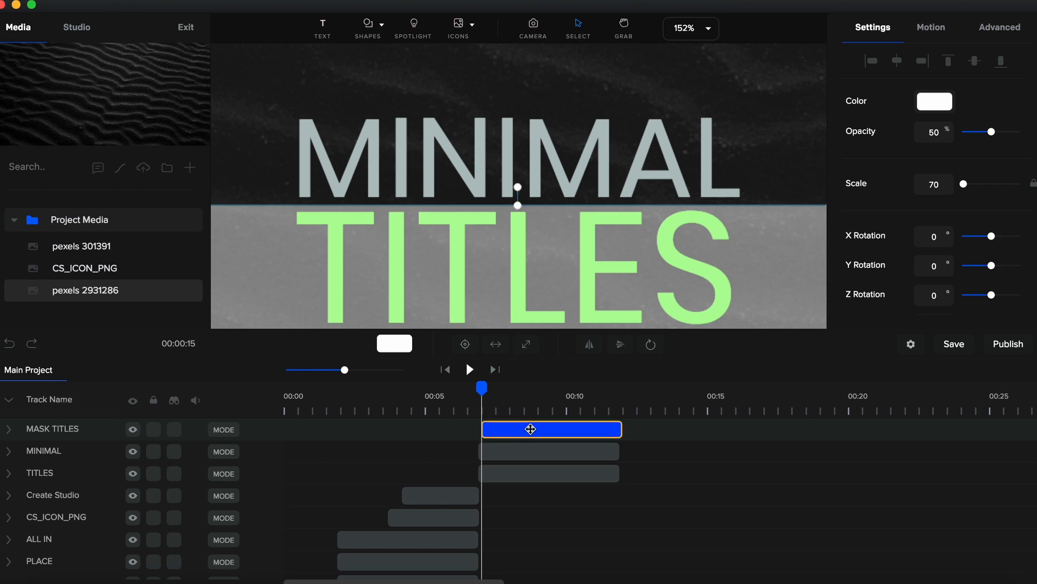
{"action": "key", "text": "super+d"}
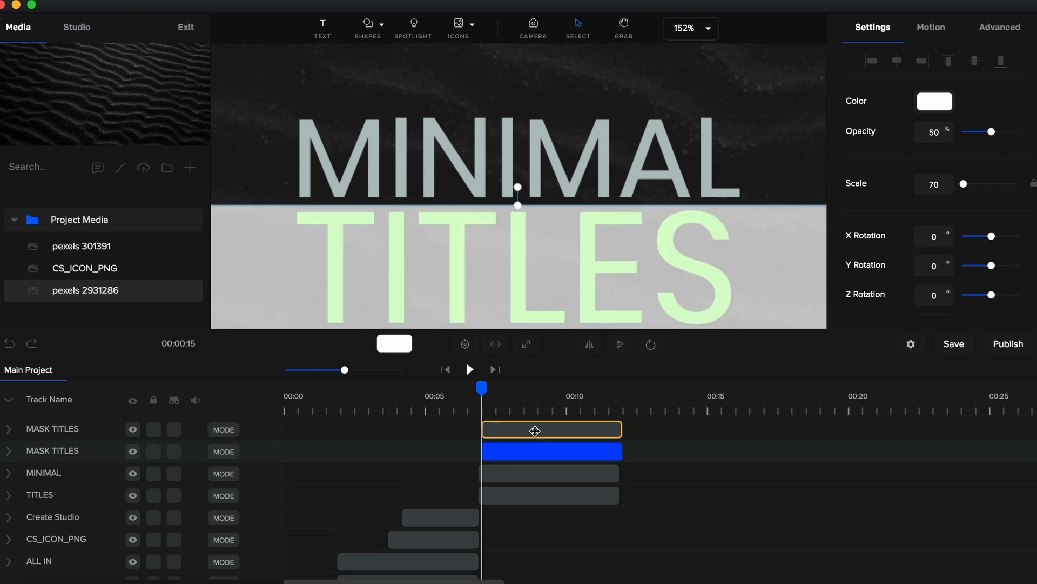
{"action": "double_click", "coordinate": [53, 429]}
{"action": "type", "text": "MA"}
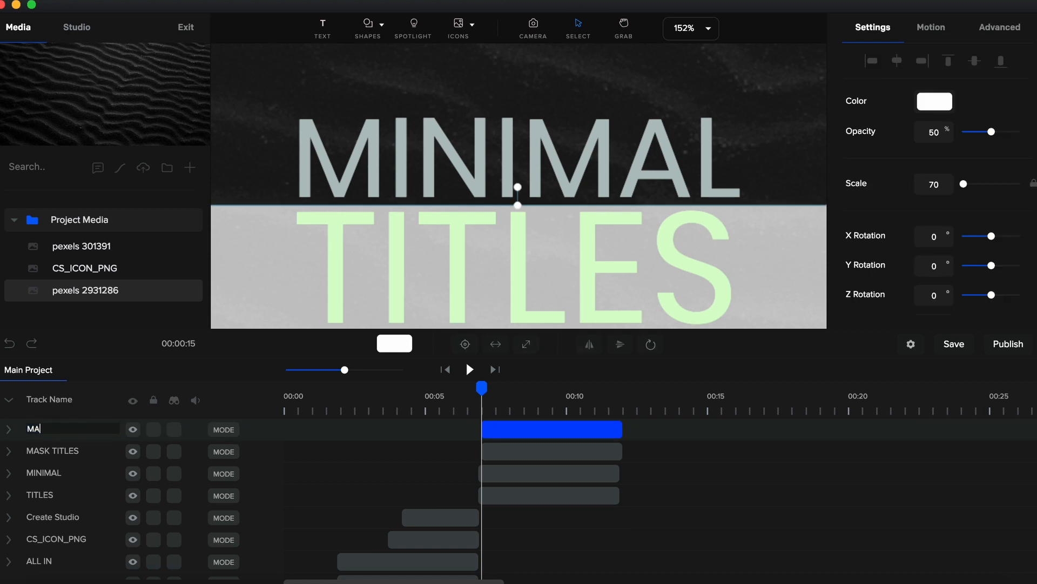
{"action": "type", "text": "SK MINIMAL"}
{"action": "key", "text": "Return"}
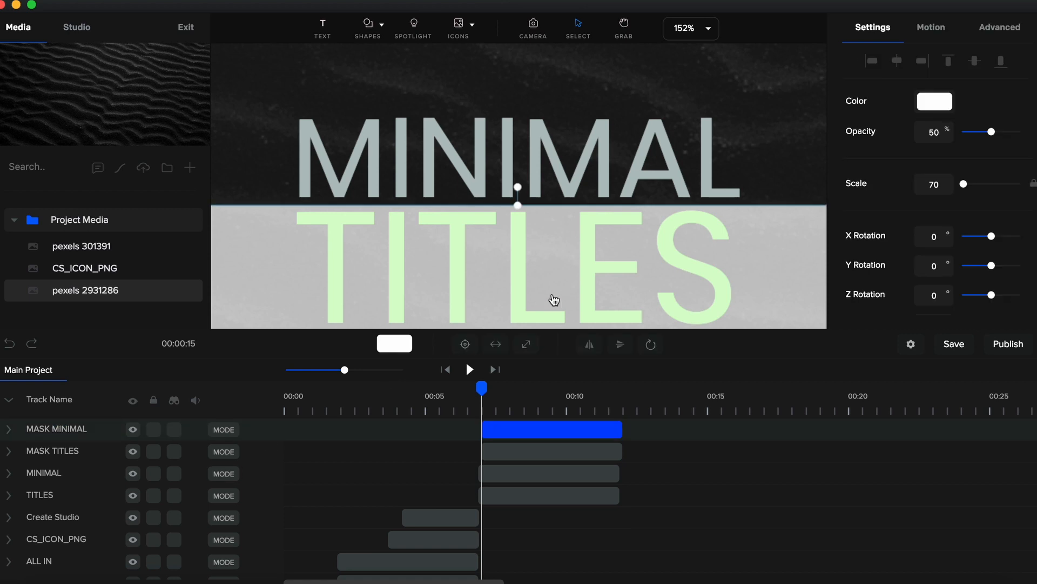
Move the MASK MINIMAL rectangle up over the word MINIMAL so its lower edge meets the upper edge of the MASK TITLES rectangle.
{"action": "key", "text": "shift+Up"}
{"action": "key", "text": "shift+Up"}
{"action": "key", "text": "shift+Up"}
{"action": "key", "text": "shift+Up"}
{"action": "key", "text": "shift+Up"}
{"action": "key", "text": "shift+Up"}
{"action": "key", "text": "shift+Up"}
{"action": "key", "text": "shift+Up"}
{"action": "key", "text": "shift+Up"}
{"action": "key", "text": "shift+Up"}
{"action": "key", "text": "shift+Up"}
{"action": "key", "text": "shift+Up"}
{"action": "key", "text": "shift+Up"}
{"action": "key", "text": "shift+Up"}
{"action": "key", "text": "shift+Up"}
{"action": "key", "text": "shift+Up"}
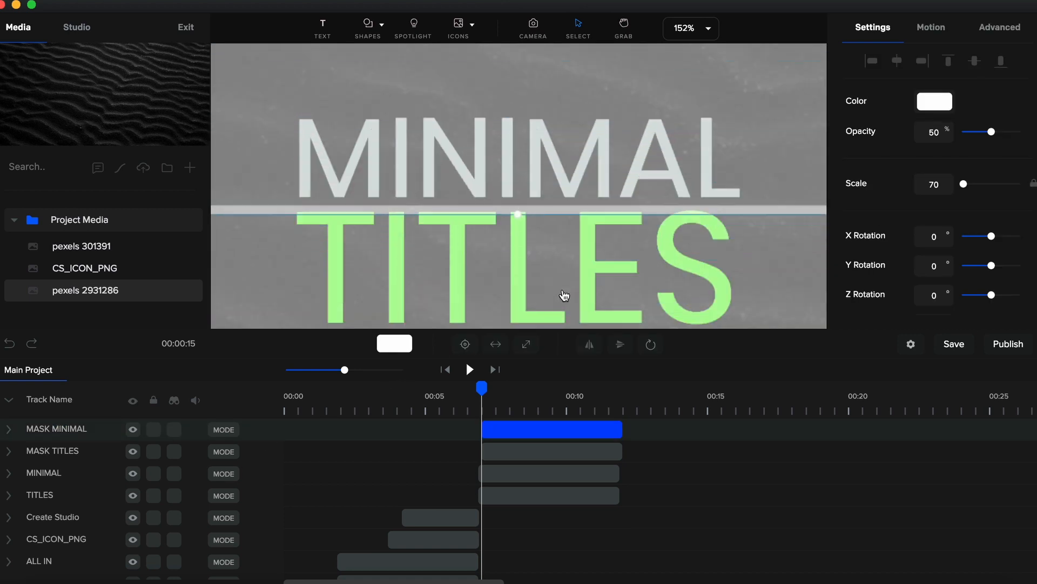
{"action": "key", "text": "Down"}
{"action": "key", "text": "Down"}
{"action": "left_click", "coordinate": [708, 28]}
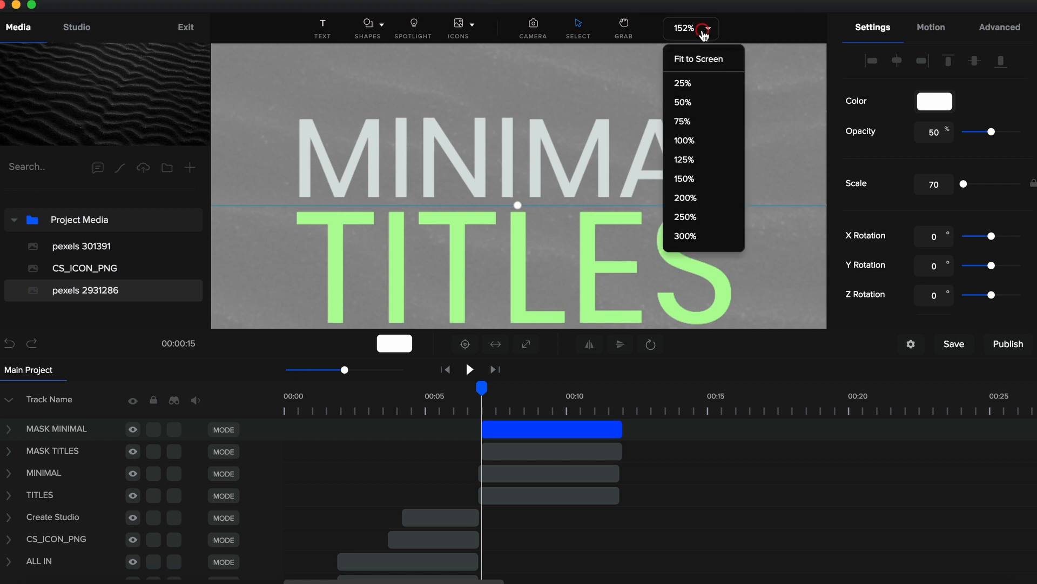
{"action": "left_click", "coordinate": [707, 57]}
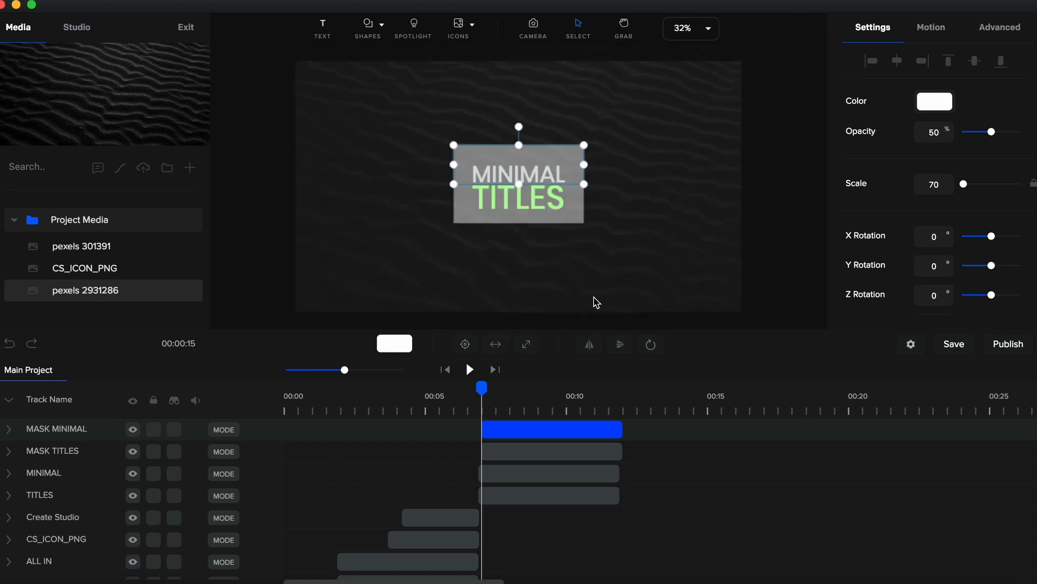
Apply the MASK TITLES rectangle as the shape mask of the TITLES text.
{"action": "left_click", "coordinate": [520, 496]}
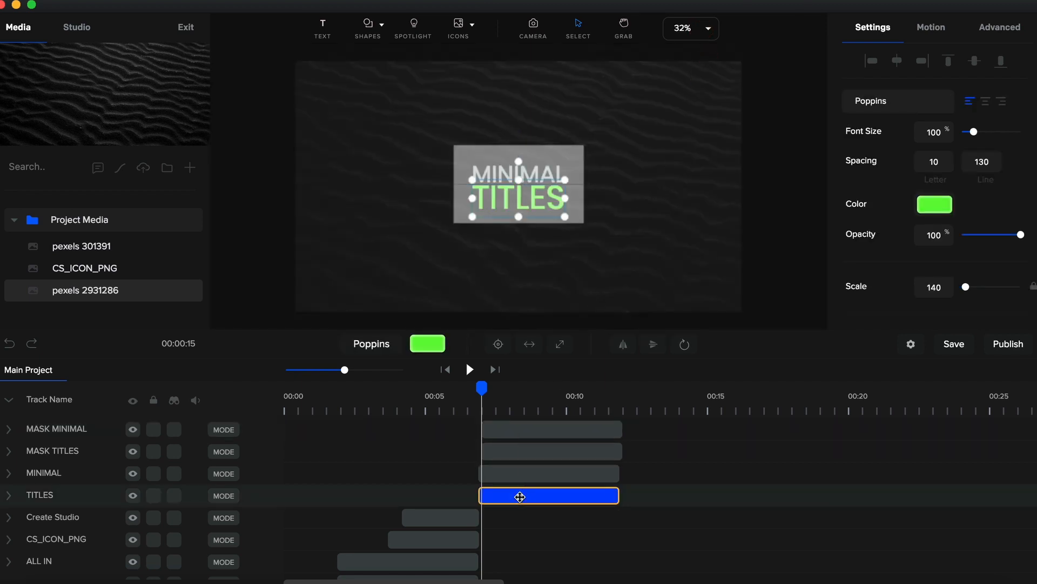
{"action": "right_click", "coordinate": [520, 496]}
{"action": "mouse_move", "coordinate": [557, 482]}
{"action": "left_click", "coordinate": [656, 342]}
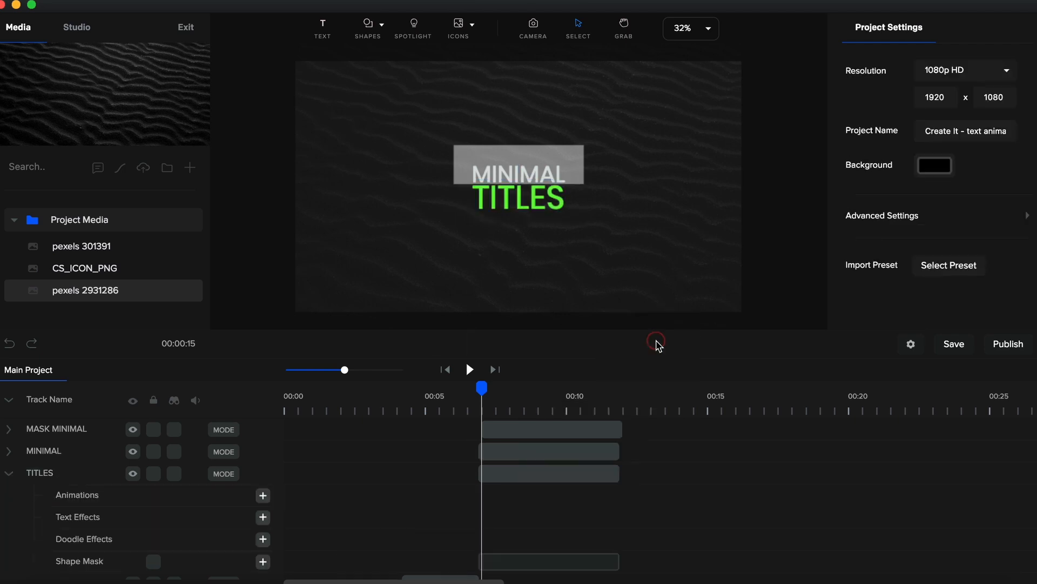
Apply the MASK MINIMAL rectangle as the shape mask of the MINIMAL text.
{"action": "left_click", "coordinate": [539, 447]}
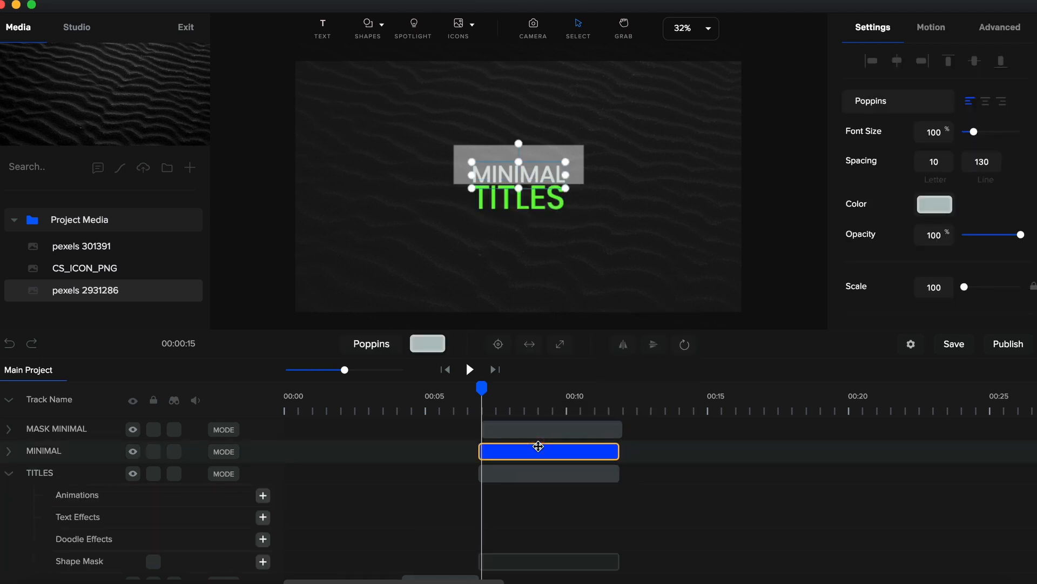
{"action": "right_click", "coordinate": [538, 446]}
{"action": "mouse_move", "coordinate": [589, 531]}
{"action": "left_click", "coordinate": [673, 368]}
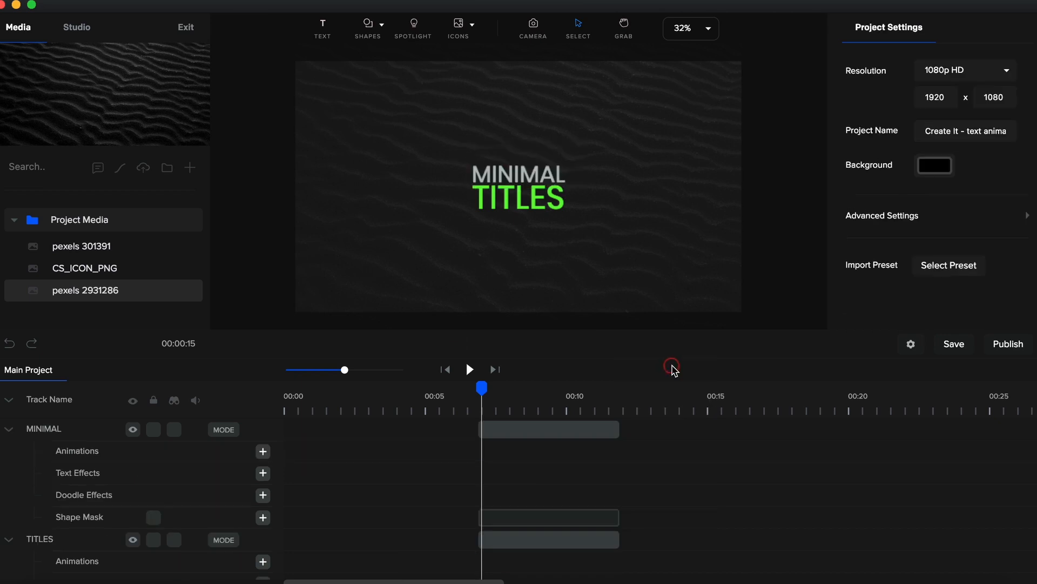
Add an animation to TITLES with the Position property enabled and its easing set to Linear, Both.
{"action": "left_click", "coordinate": [264, 453]}
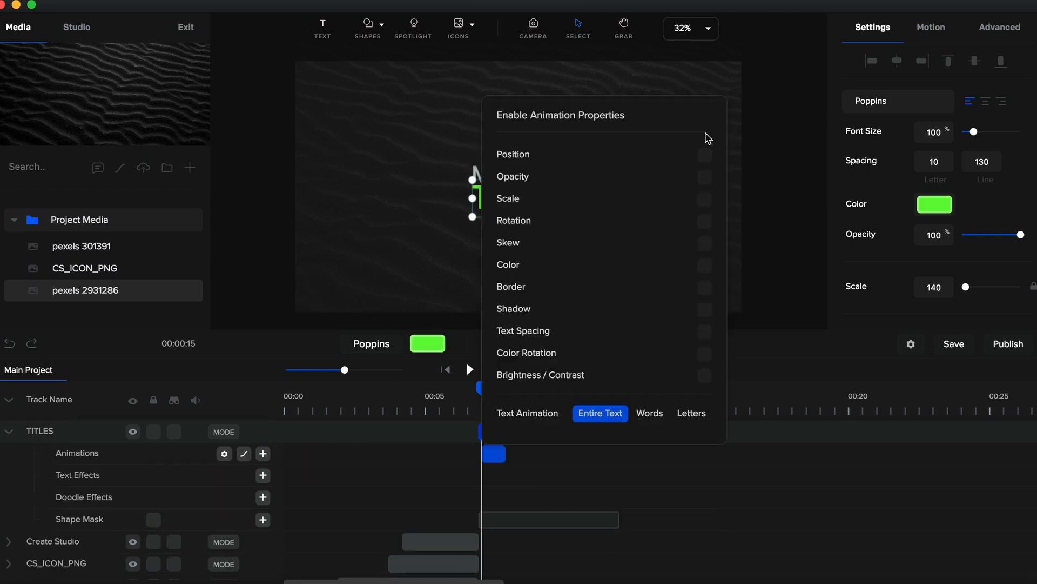
{"action": "left_click", "coordinate": [704, 155]}
{"action": "left_click", "coordinate": [244, 454]}
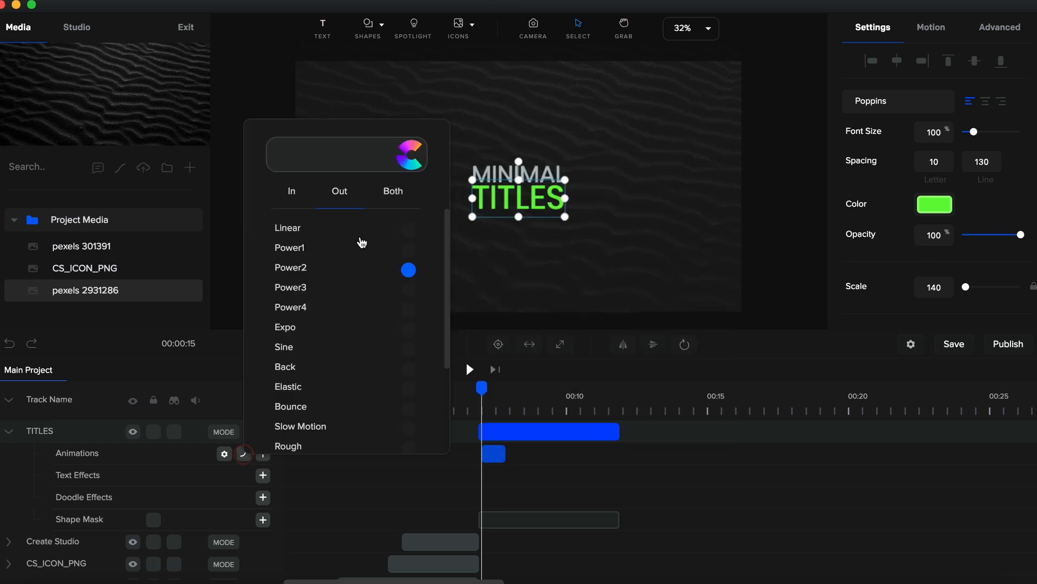
{"action": "left_click", "coordinate": [389, 194]}
{"action": "left_click", "coordinate": [409, 229]}
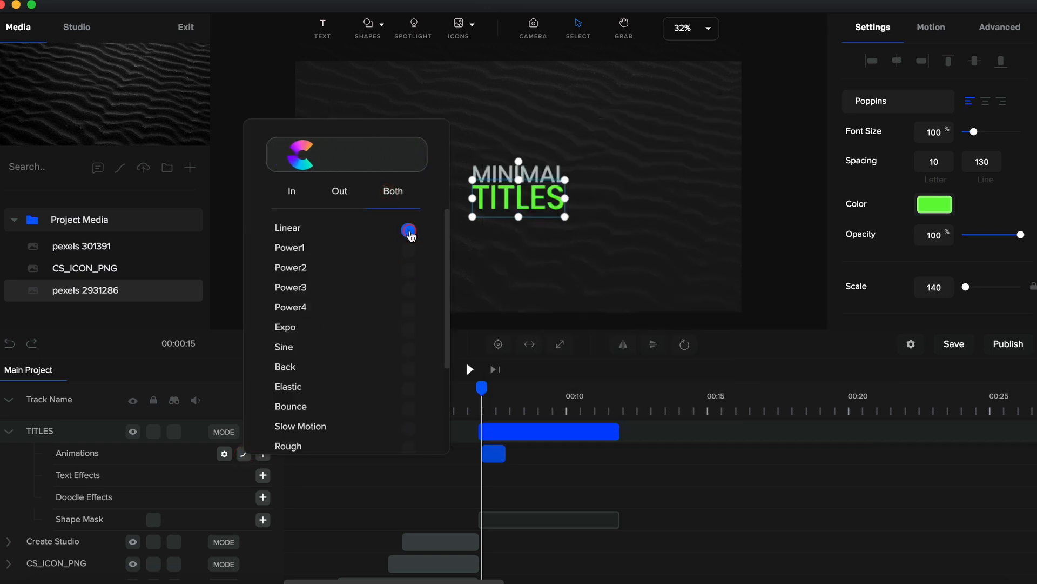
Align the TITLES animation block with the very start of its clip, and select the MINIMAL clip.
{"action": "left_click_drag", "start_coordinate": [498, 457], "coordinate": [504, 458]}
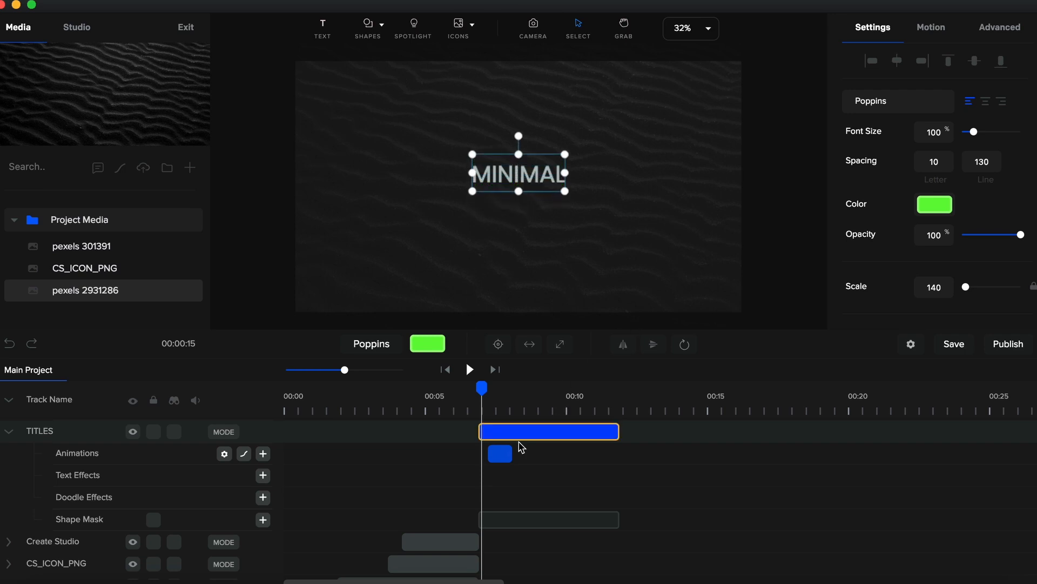
{"action": "left_click_drag", "start_coordinate": [502, 455], "coordinate": [494, 460]}
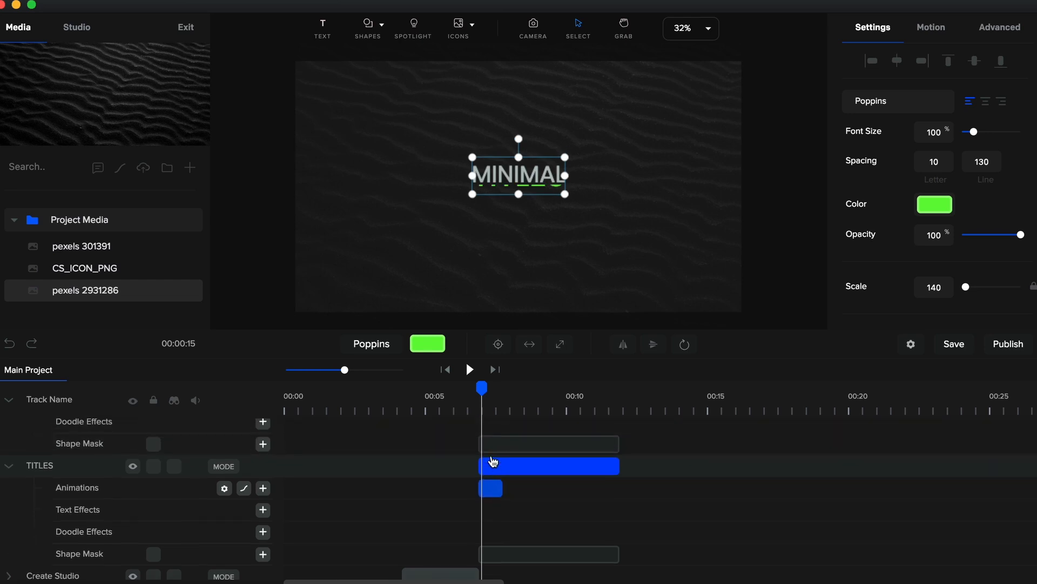
{"action": "scroll", "coordinate": [493, 456], "scroll_direction": "up", "scroll_amount": 3}
{"action": "left_click", "coordinate": [502, 426]}
{"action": "left_click", "coordinate": [502, 425]}
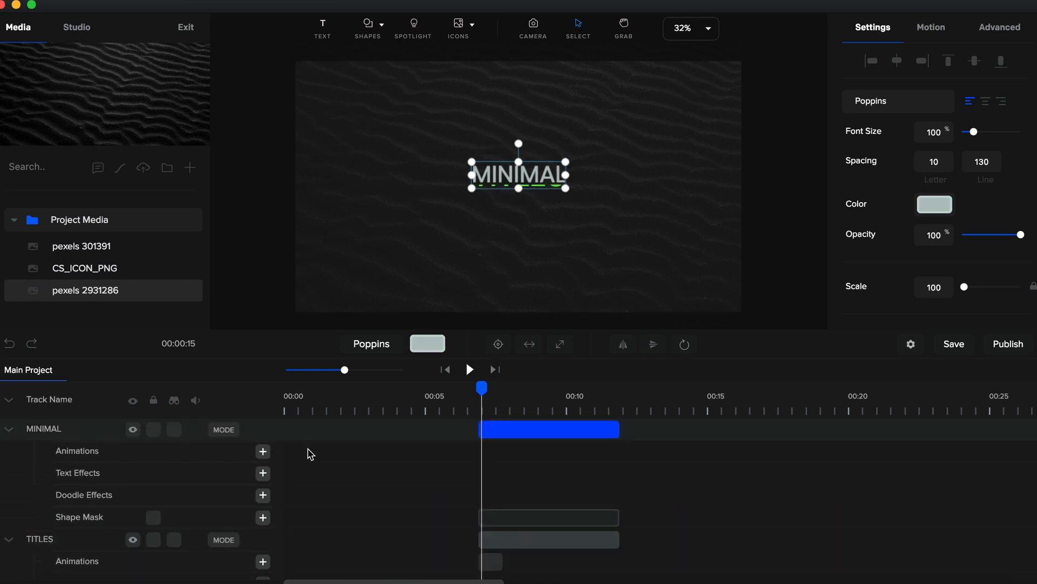
Scrub from just before the title clips to about 00:08 to check how both words are revealed.
{"action": "scroll", "coordinate": [521, 197], "scroll_direction": "up", "scroll_amount": 8}
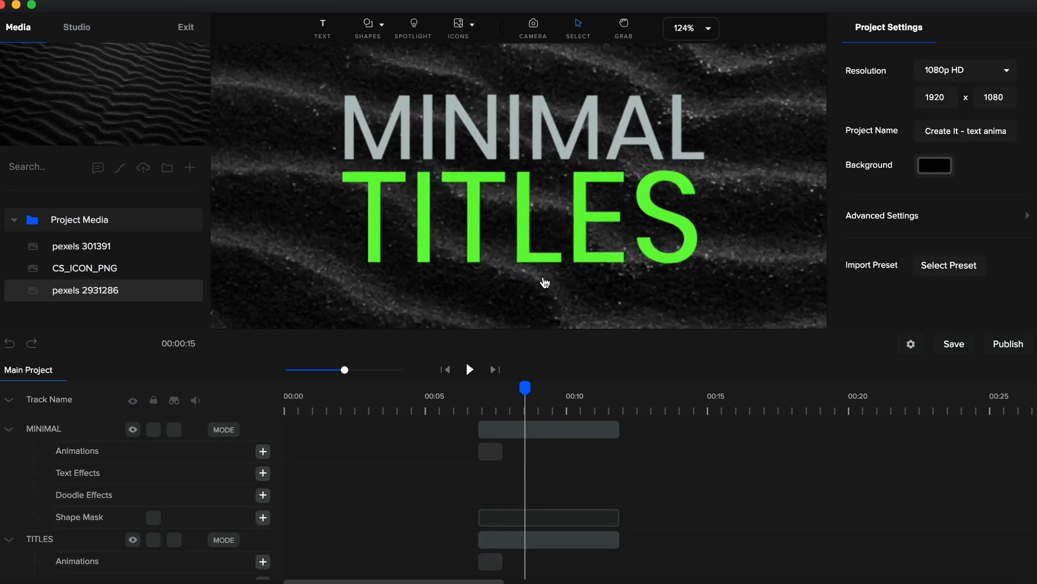
{"action": "left_click", "coordinate": [467, 410]}
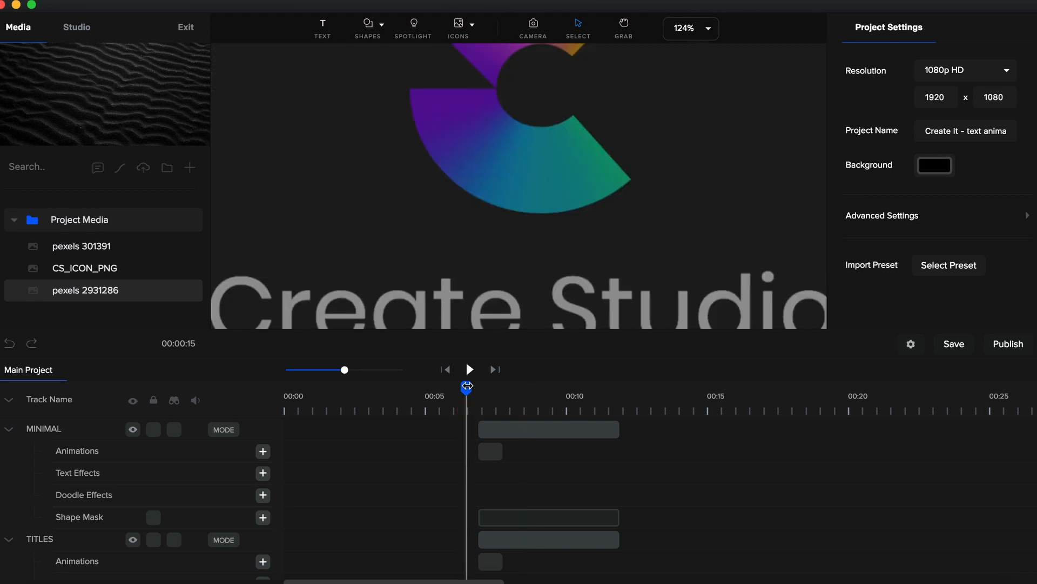
{"action": "left_click_drag", "start_coordinate": [467, 386], "coordinate": [510, 386]}
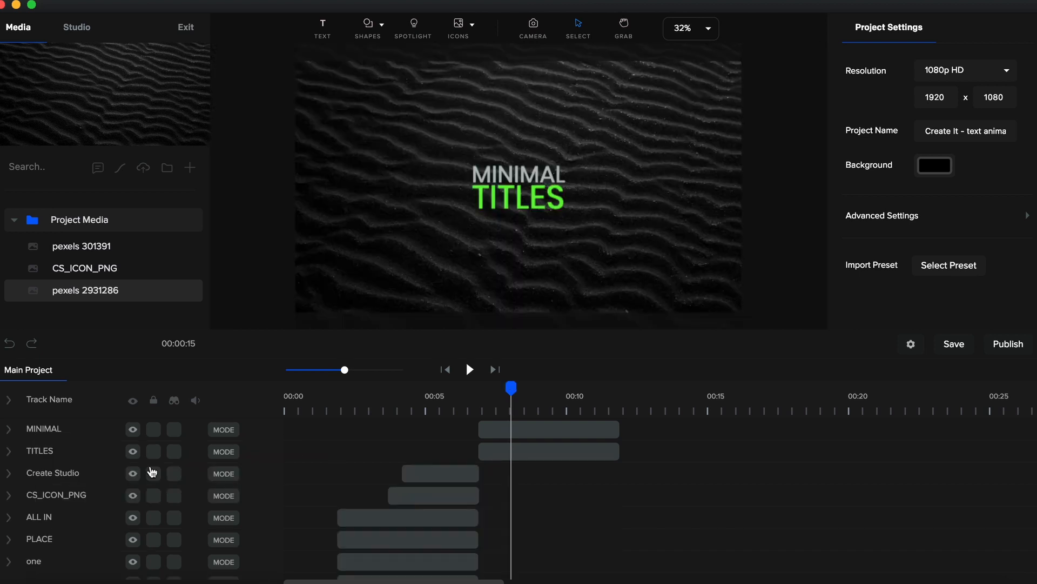
Duplicate the TITLES position animation in reverse and start the reversed copy at the playhead, at about 00:08.
{"action": "left_click", "coordinate": [8, 453]}
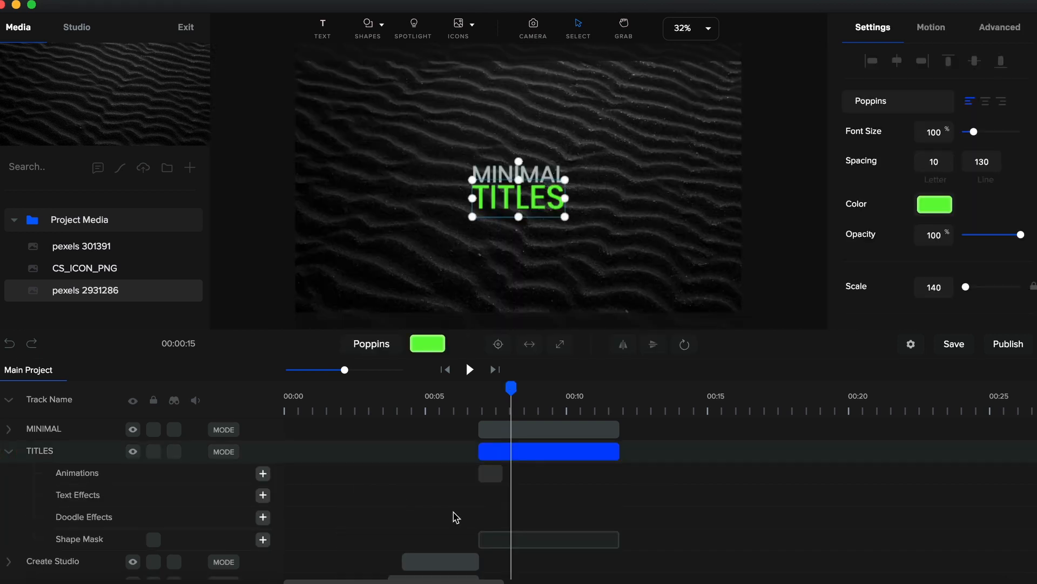
{"action": "left_click", "coordinate": [494, 482]}
{"action": "right_click", "coordinate": [493, 482]}
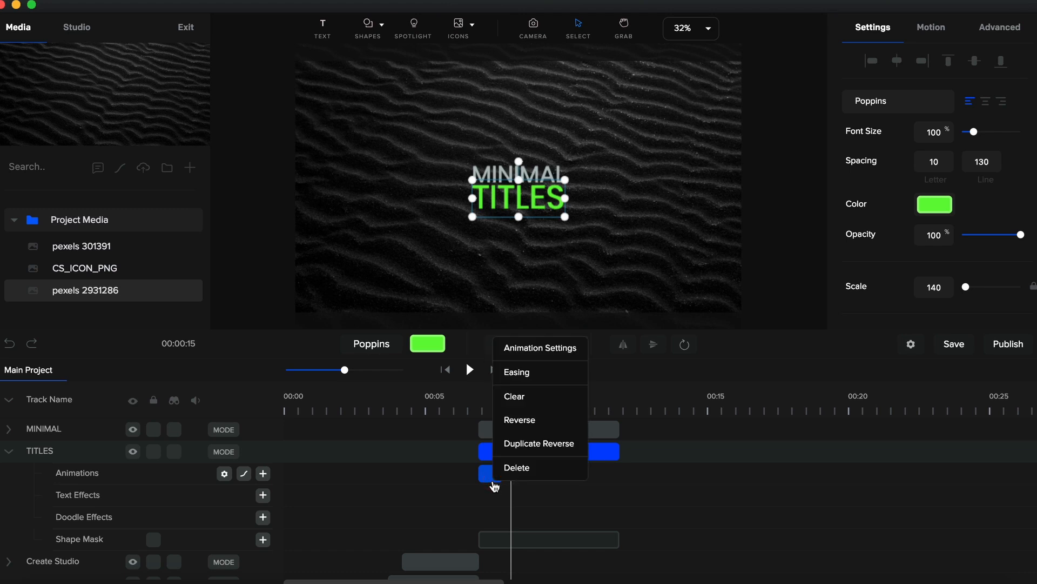
{"action": "left_click", "coordinate": [547, 444]}
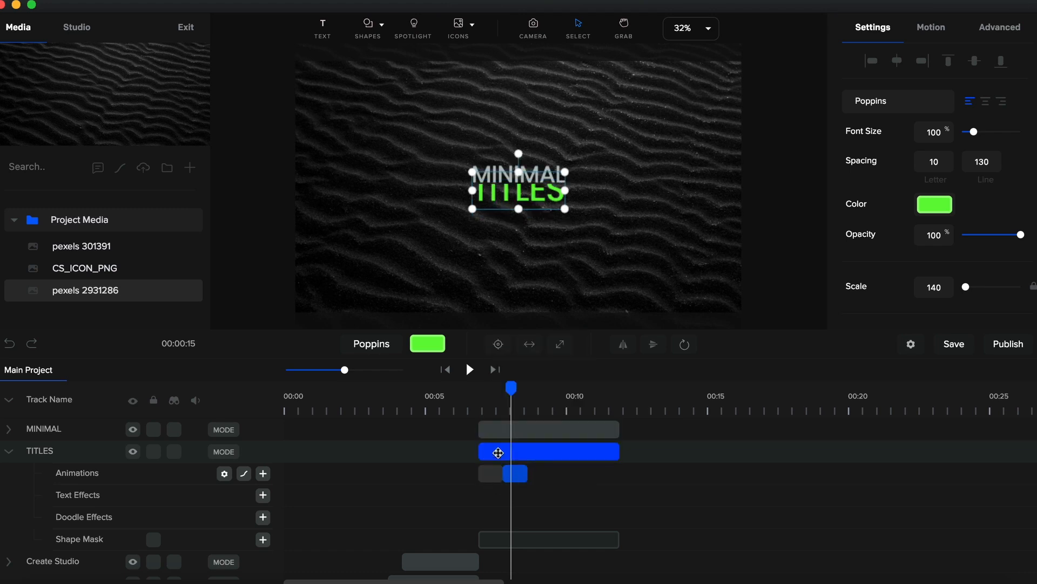
{"action": "left_click_drag", "start_coordinate": [517, 481], "coordinate": [527, 482]}
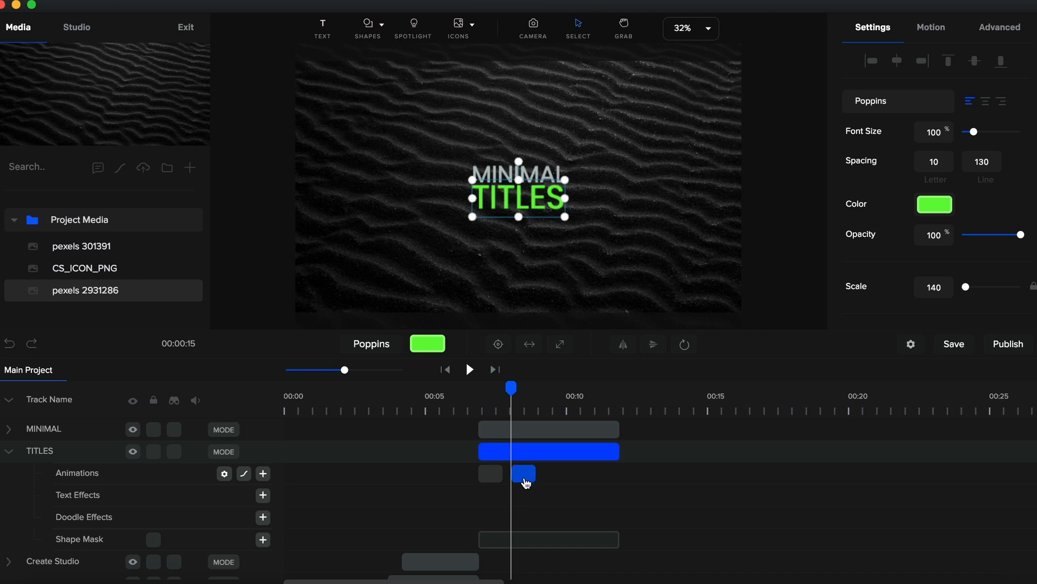
Duplicate the MINIMAL position animation in reverse and align the reversed copy with the one on TITLES, at about 00:08.
{"action": "left_click", "coordinate": [503, 430]}
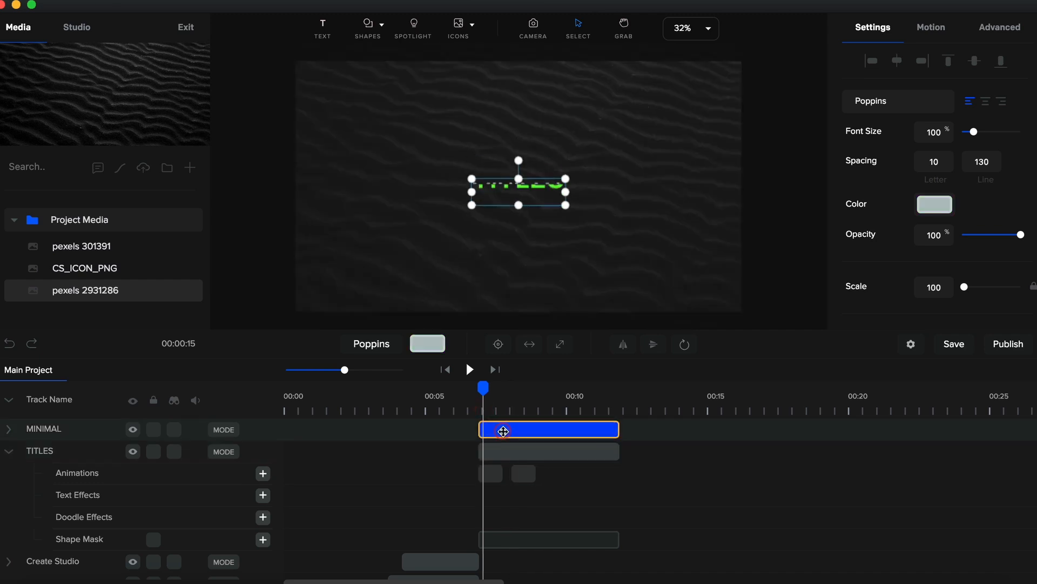
{"action": "left_click", "coordinate": [9, 429]}
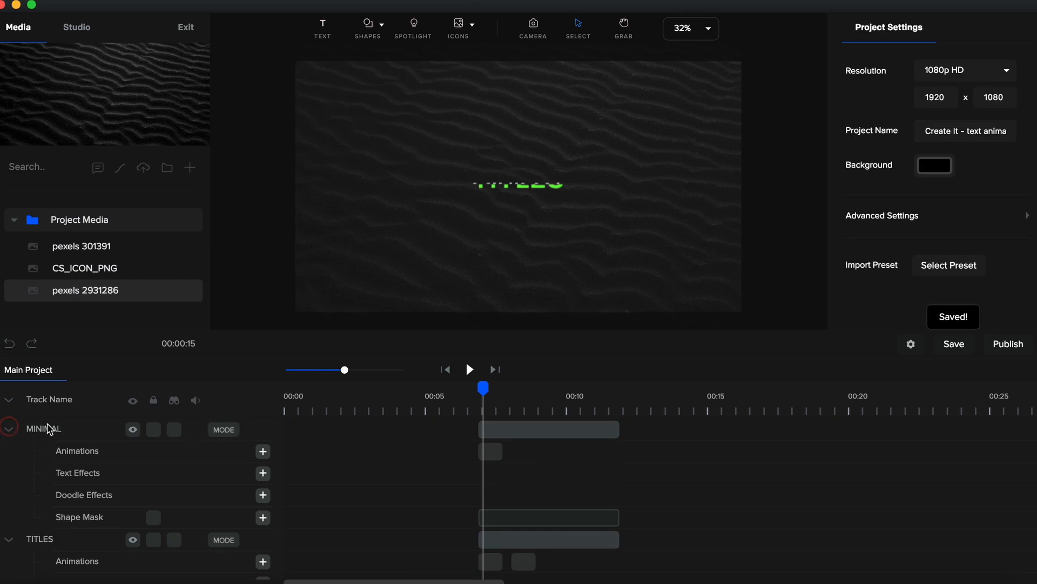
{"action": "right_click", "coordinate": [495, 459]}
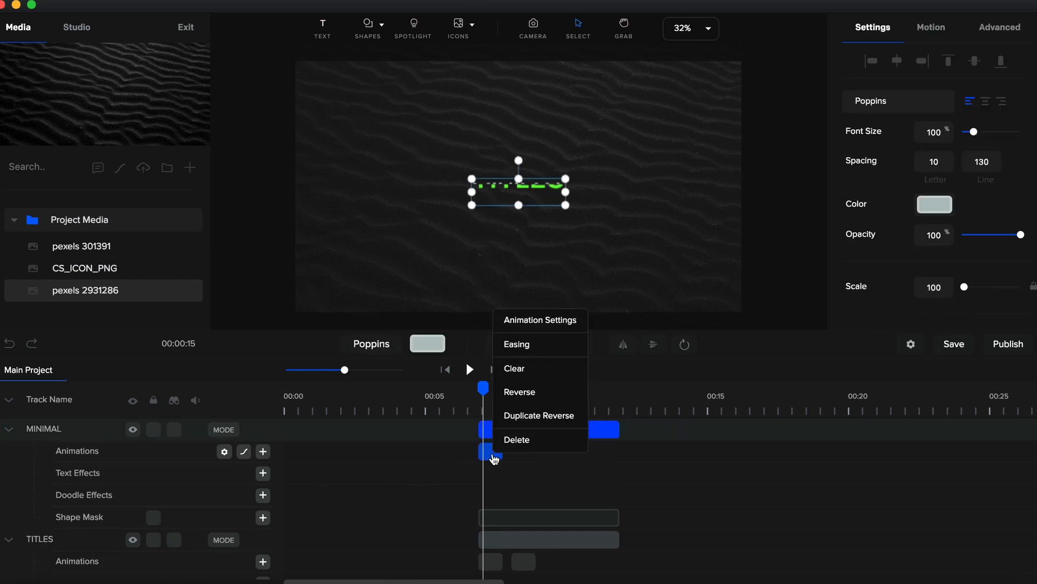
{"action": "left_click", "coordinate": [537, 415]}
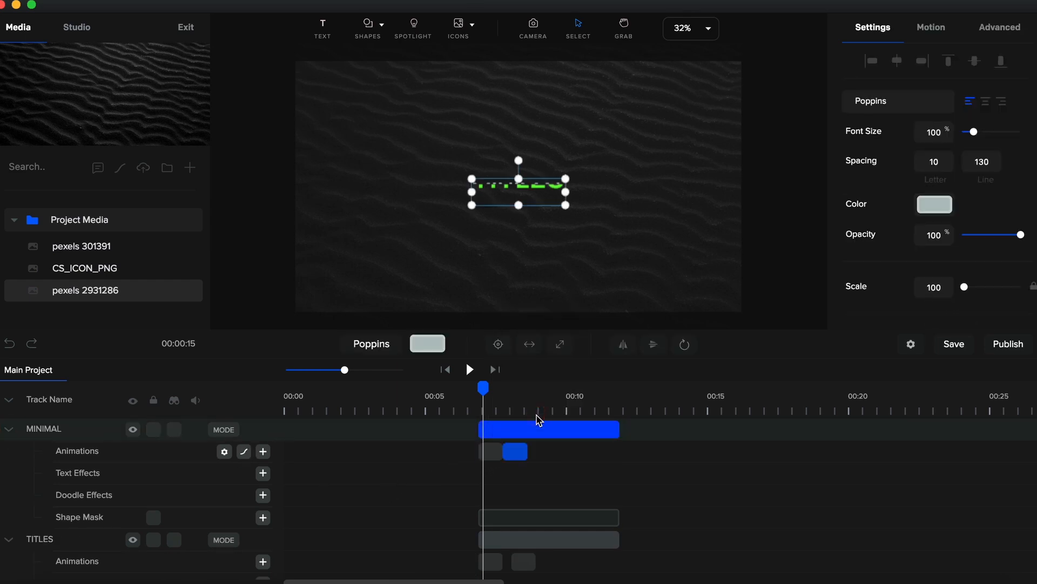
{"action": "left_click_drag", "start_coordinate": [520, 462], "coordinate": [537, 460]}
{"action": "left_click", "coordinate": [516, 457]}
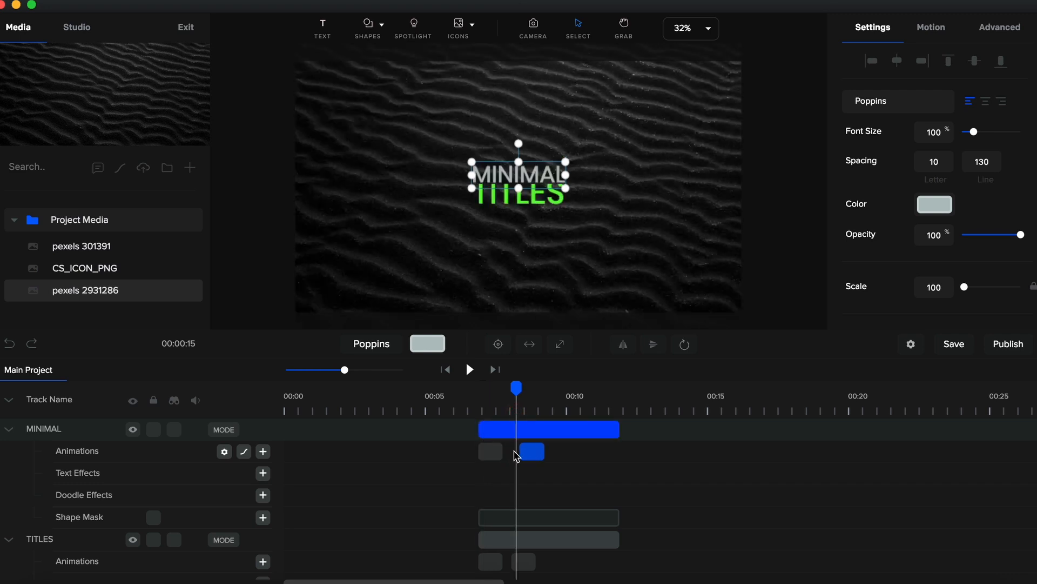
{"action": "left_click_drag", "start_coordinate": [516, 386], "coordinate": [512, 387]}
{"action": "left_click_drag", "start_coordinate": [532, 454], "coordinate": [523, 458]}
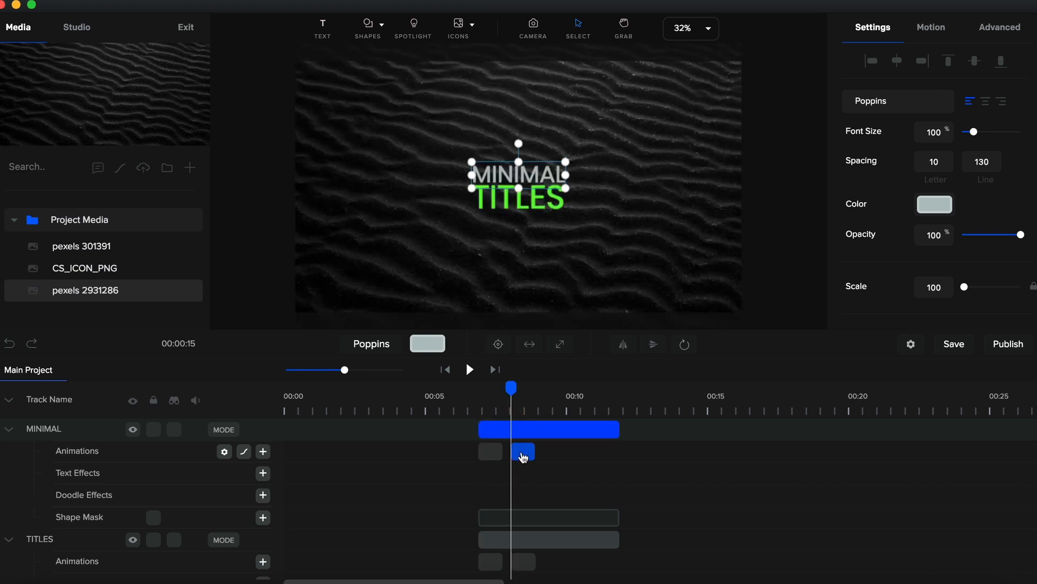
Play back the title animation from the start of the clips and shift MINIMAL's reversed animation further along the timeline.
{"action": "left_click_drag", "start_coordinate": [348, 372], "coordinate": [389, 372]}
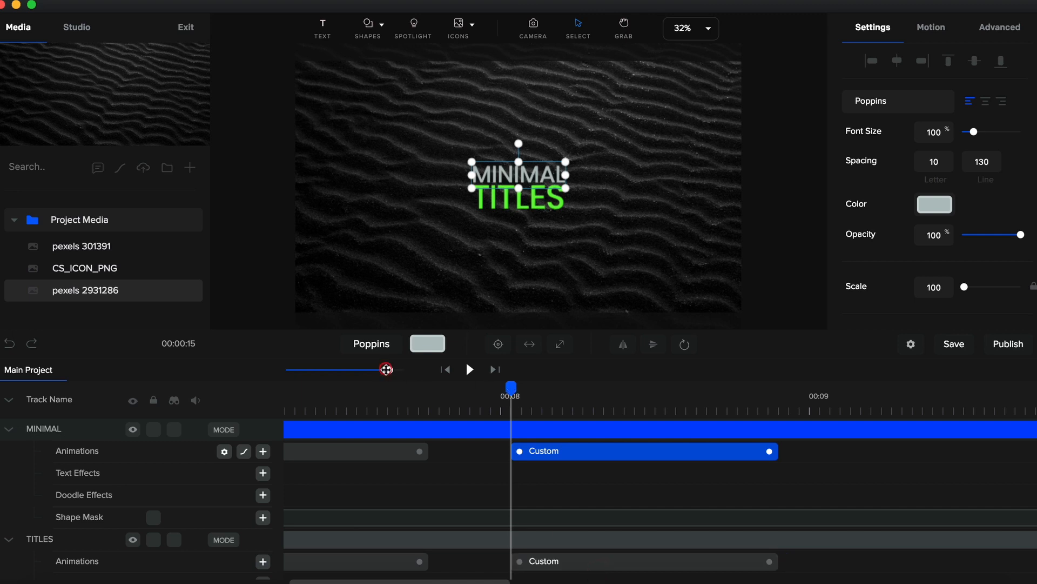
{"action": "left_click_drag", "start_coordinate": [386, 369], "coordinate": [350, 370]}
{"action": "left_click", "coordinate": [471, 411]}
{"action": "key", "text": "space"}
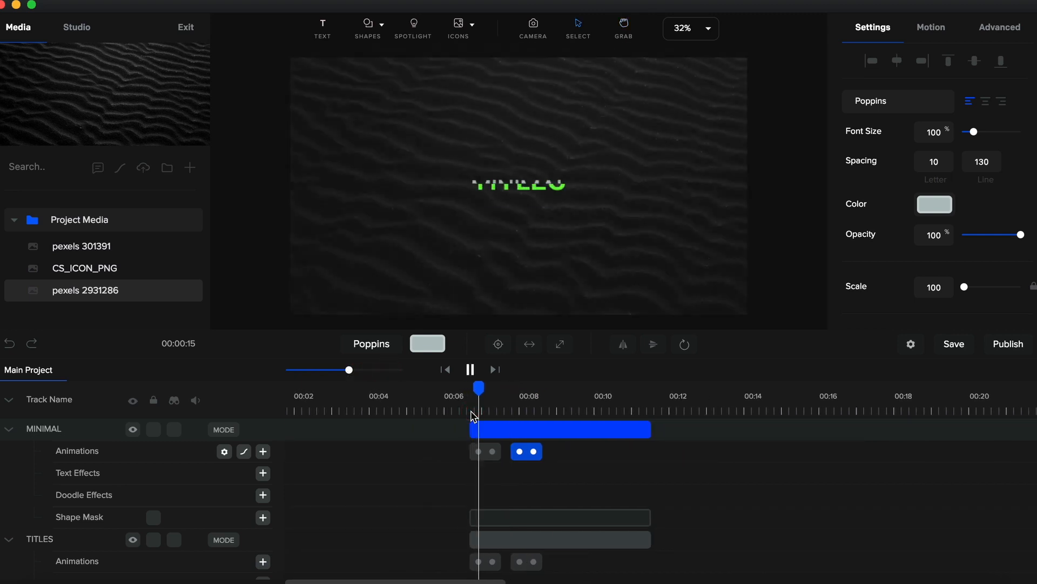
{"action": "left_click_drag", "start_coordinate": [526, 456], "coordinate": [542, 457]}
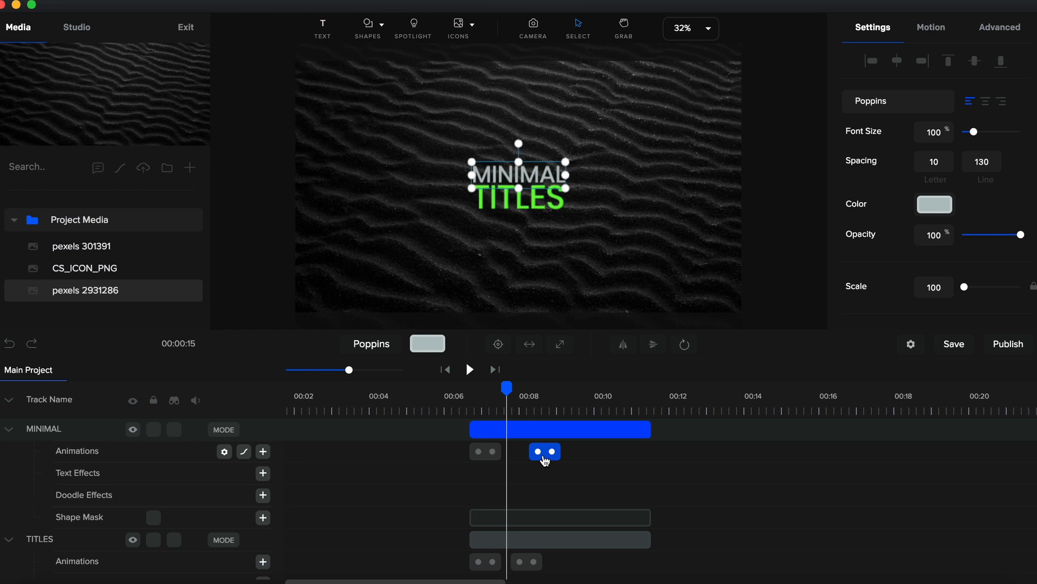
Shift the reversed TITLES animation further along the timeline and align its start with MINIMAL's reversed animation, between 00:08 and 00:09.
{"action": "left_click_drag", "start_coordinate": [529, 563], "coordinate": [546, 567]}
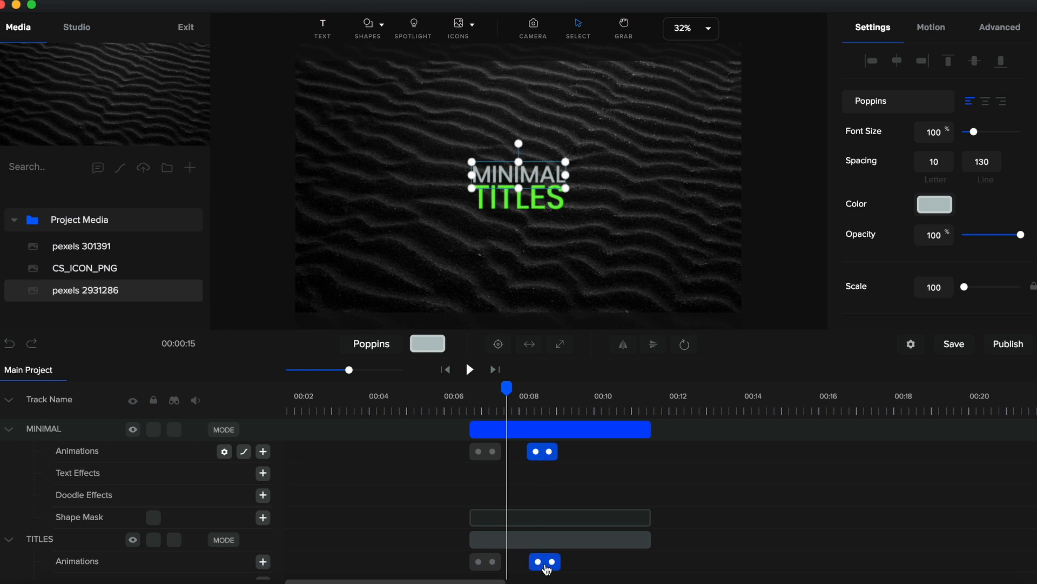
{"action": "left_click", "coordinate": [528, 412]}
{"action": "left_click_drag", "start_coordinate": [348, 369], "coordinate": [378, 369]}
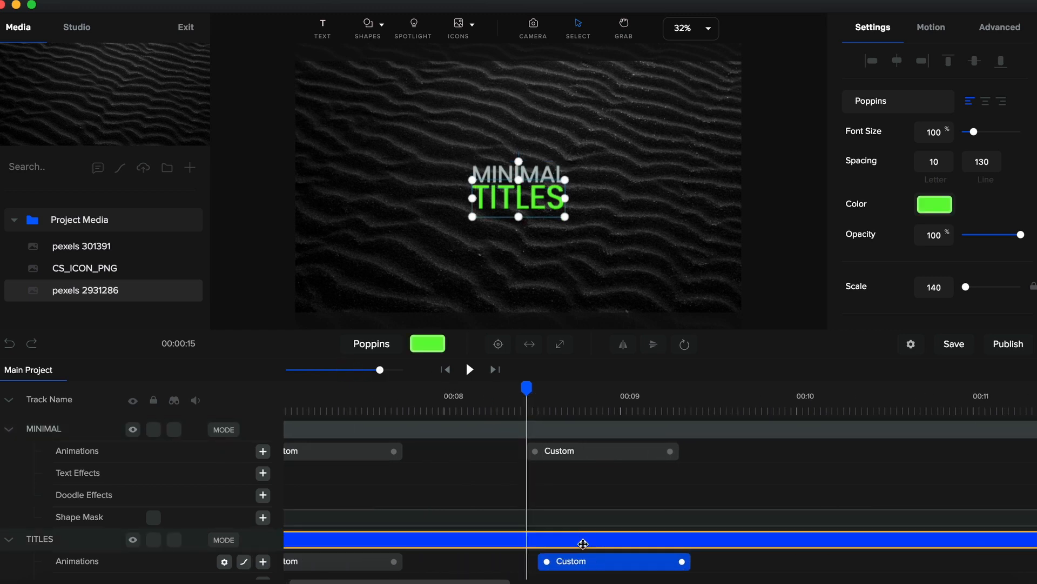
{"action": "left_click", "coordinate": [518, 355]}
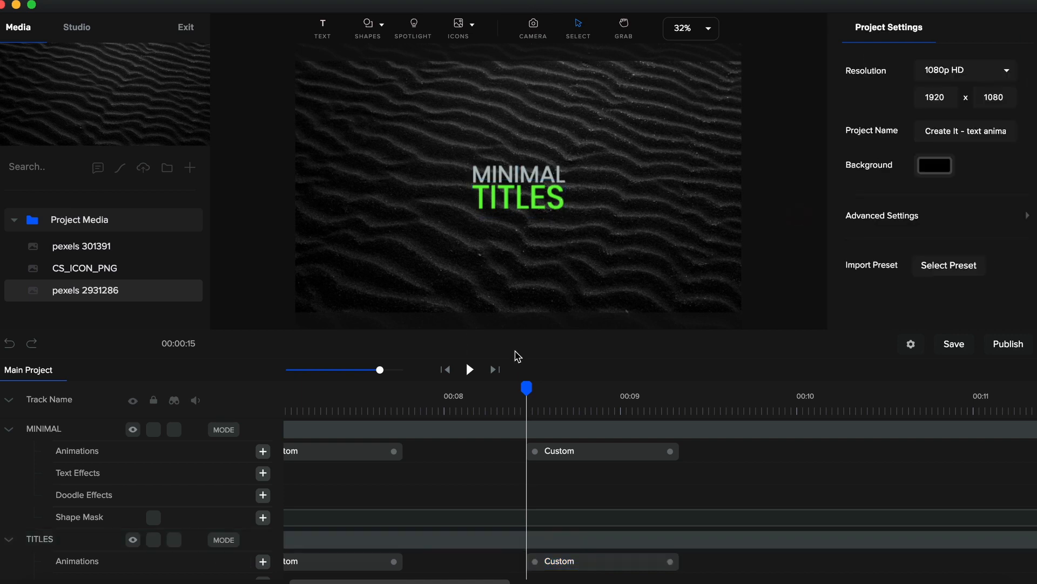
Collapse all the tracks and play back the title animation from the start of the MINIMAL and TITLES clips.
{"action": "left_click_drag", "start_coordinate": [380, 369], "coordinate": [359, 370]}
{"action": "left_click", "coordinate": [9, 399]}
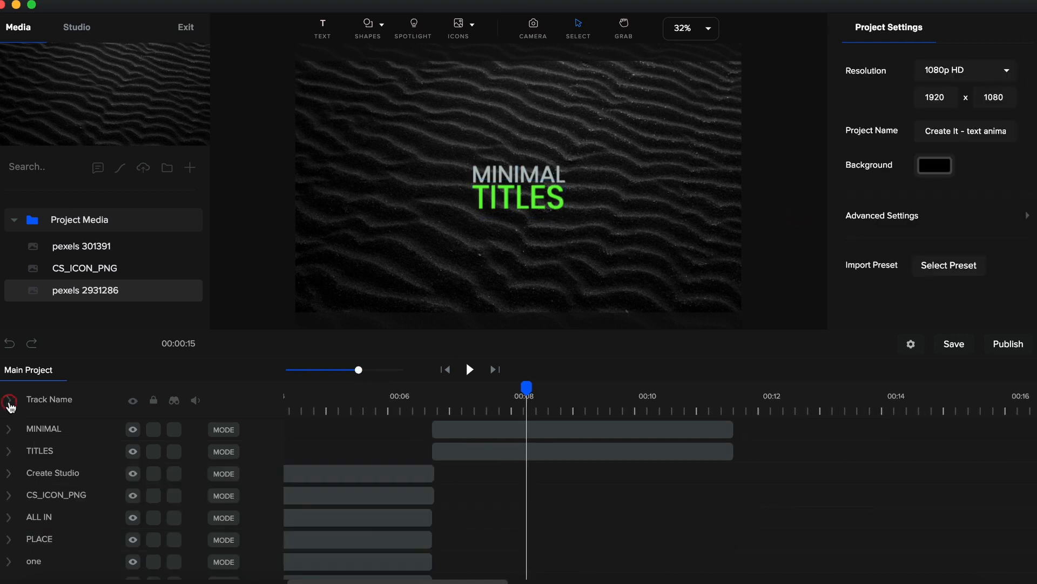
{"action": "left_click", "coordinate": [427, 412]}
{"action": "key", "text": "space"}
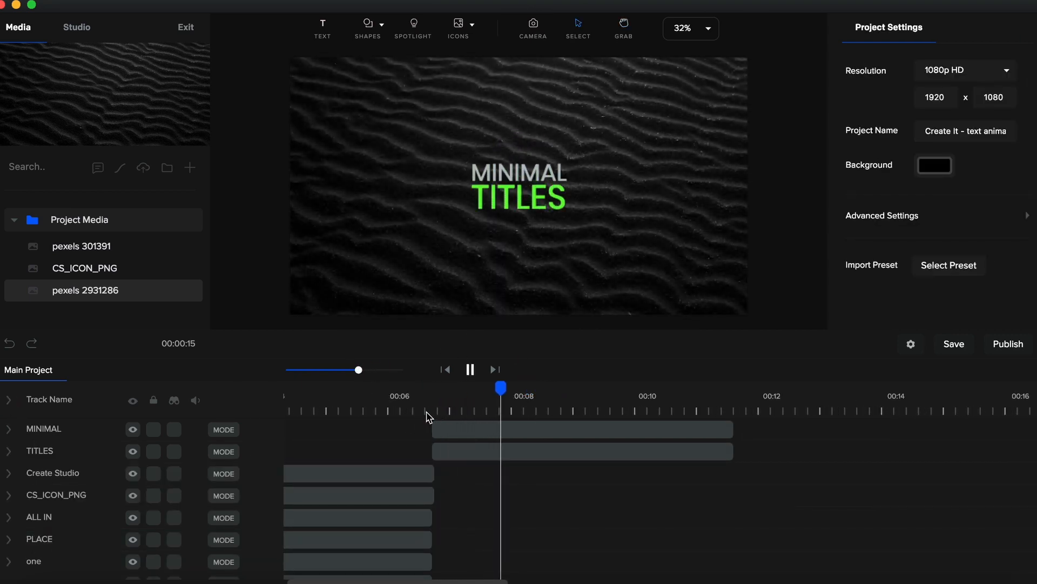
{"action": "key", "text": "space"}
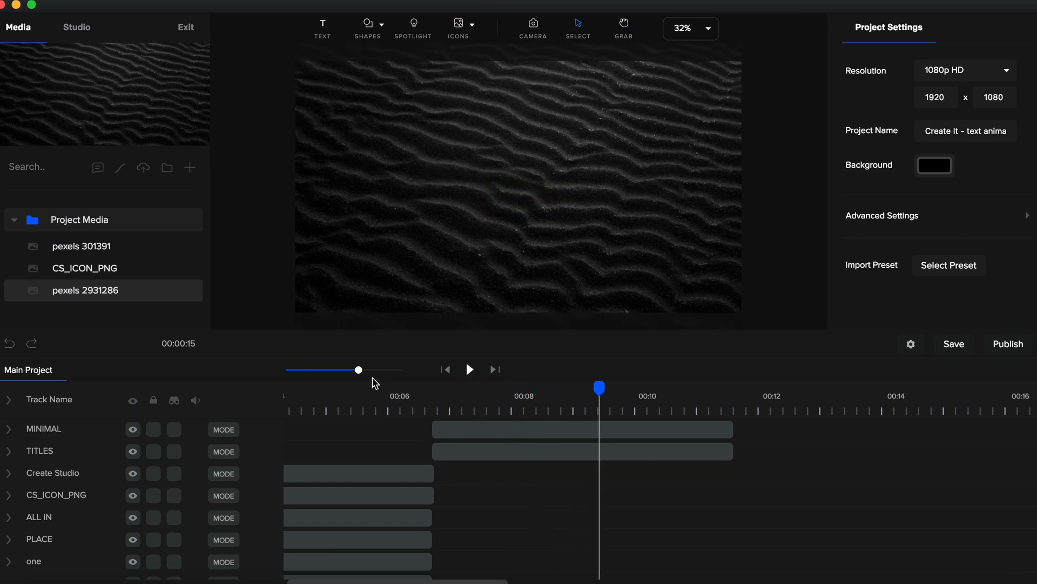
Expand the tracks again and trim the ends of the MINIMAL and TITLES clips together to about 00:10.
{"action": "left_click_drag", "start_coordinate": [359, 370], "coordinate": [343, 370]}
{"action": "left_click", "coordinate": [10, 401]}
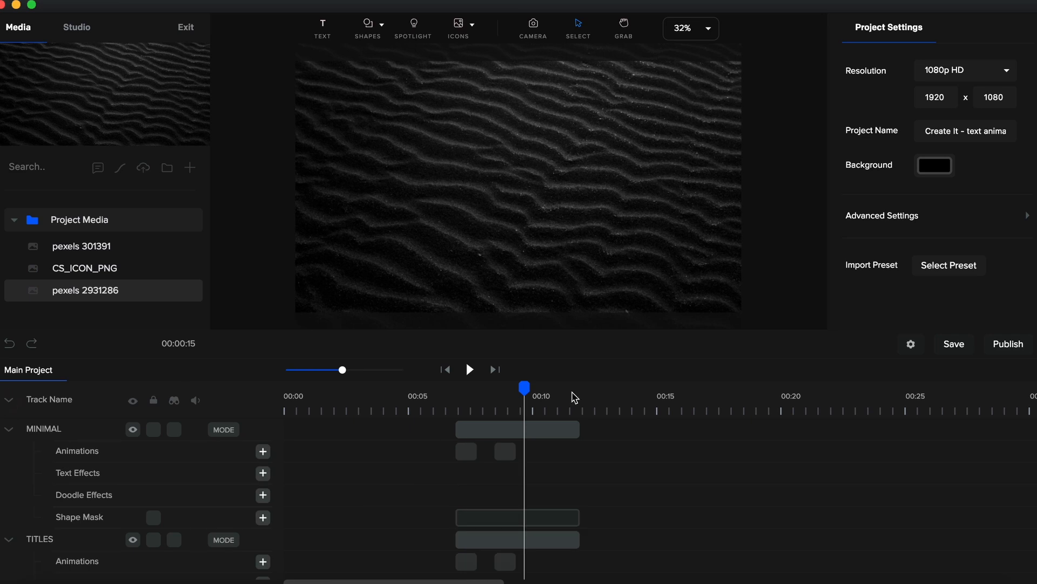
{"action": "left_click", "coordinate": [572, 429]}
{"action": "left_click", "coordinate": [576, 540], "text": "shift"}
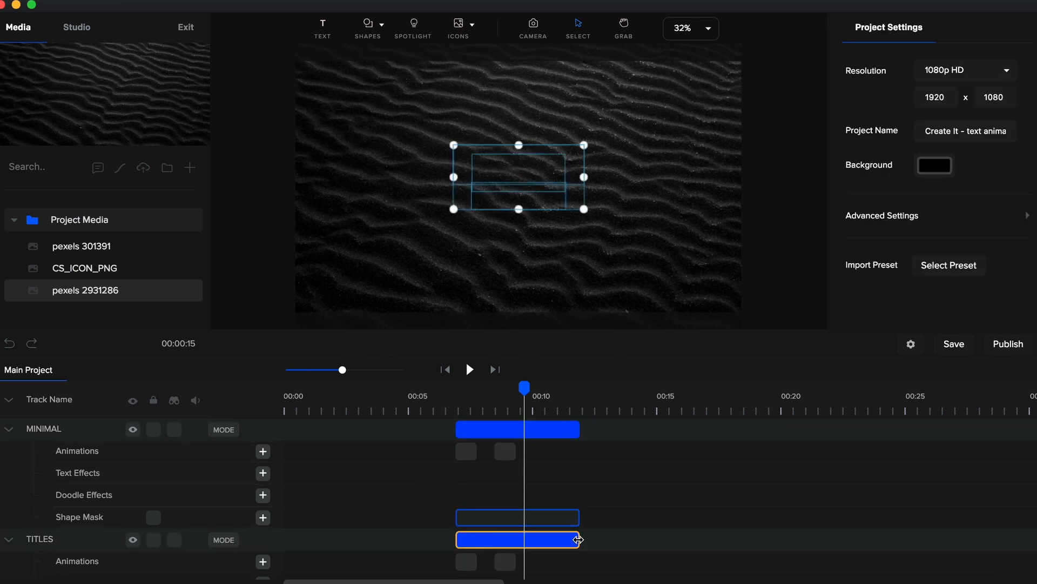
{"action": "left_click_drag", "start_coordinate": [579, 539], "coordinate": [535, 539]}
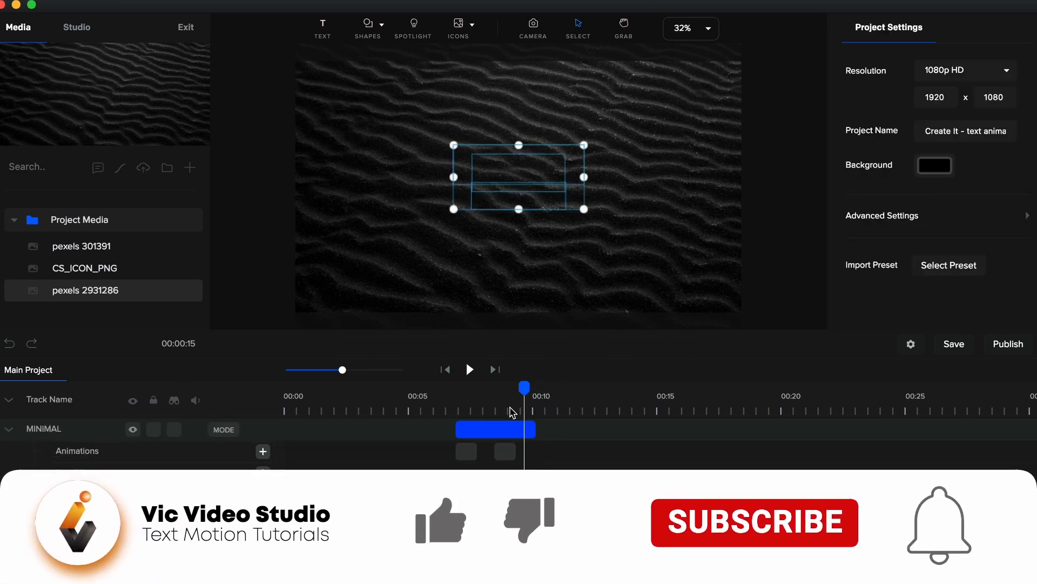